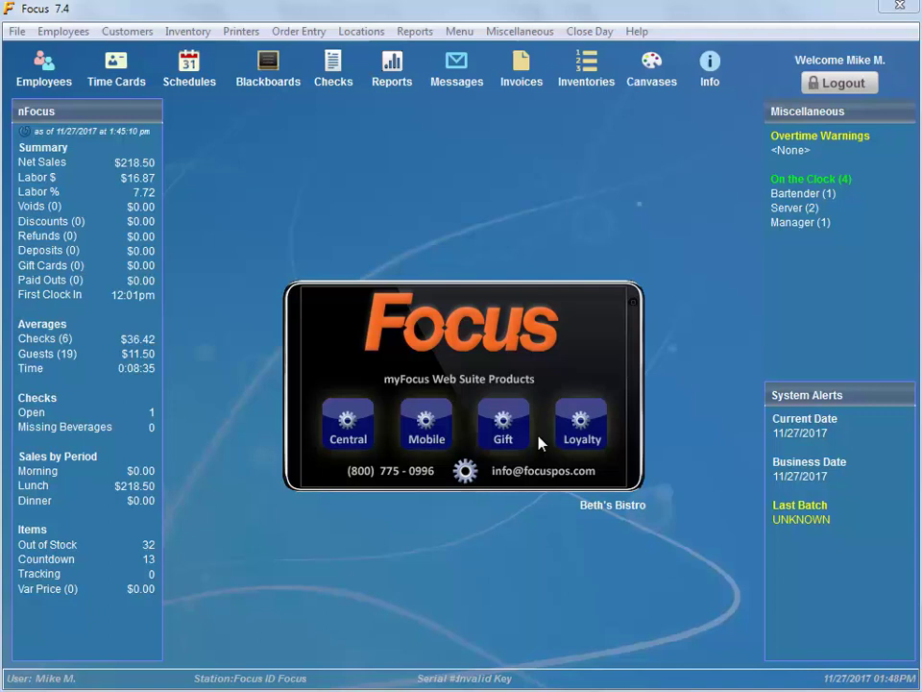
# Step: Run the Attendance report on screen for the previous business date, 11/26/2017
pyautogui.click(397, 86)
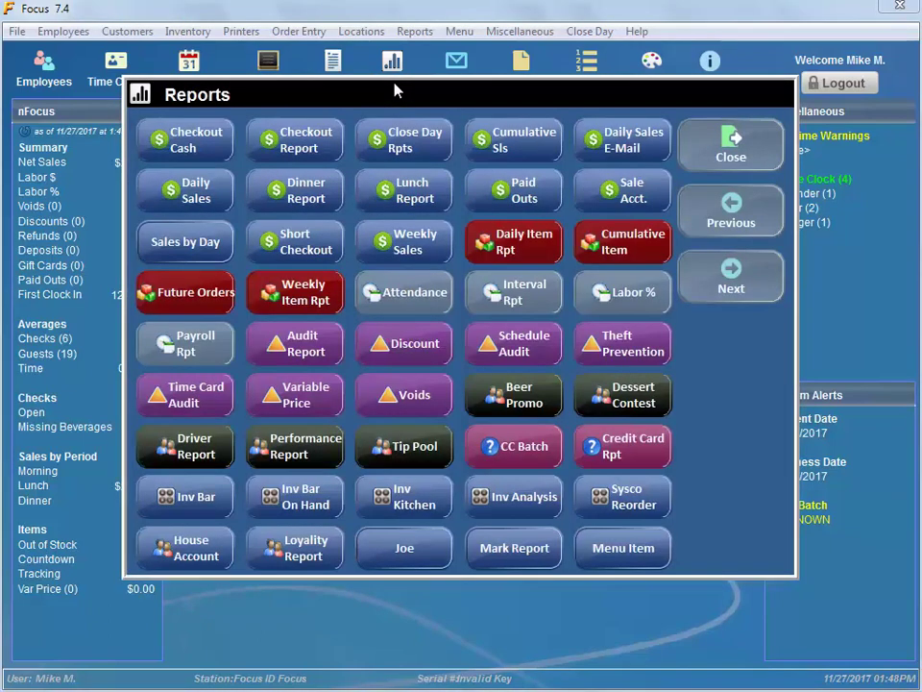
pyautogui.click(401, 300)
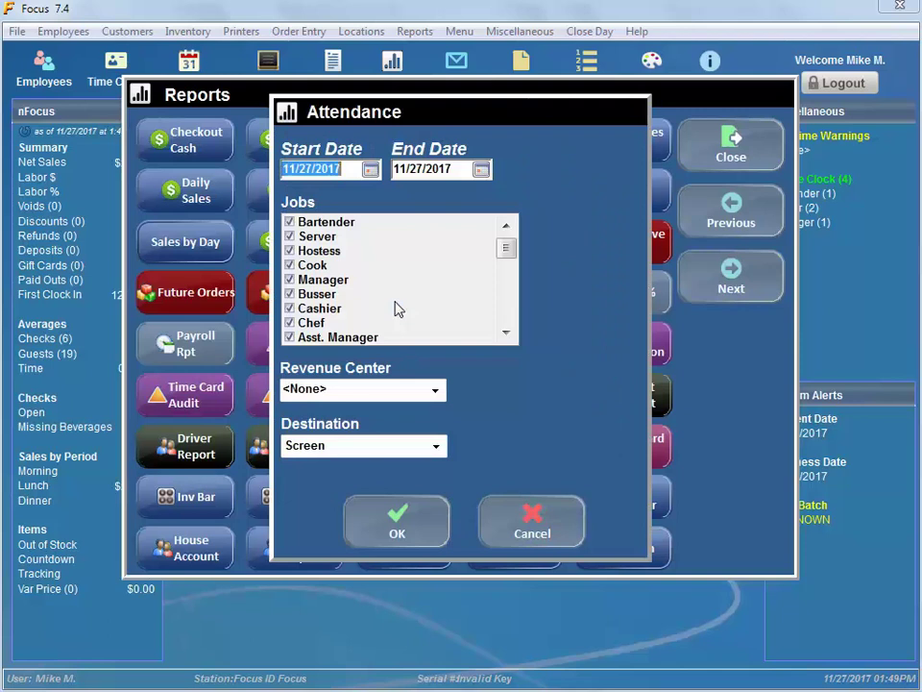
pyautogui.click(323, 148)
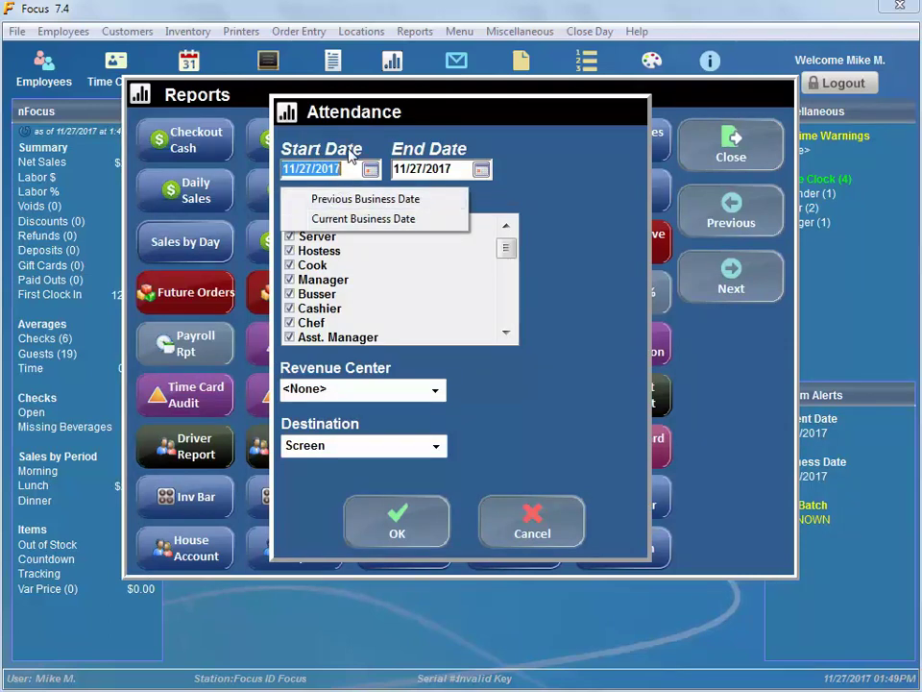
pyautogui.click(341, 197)
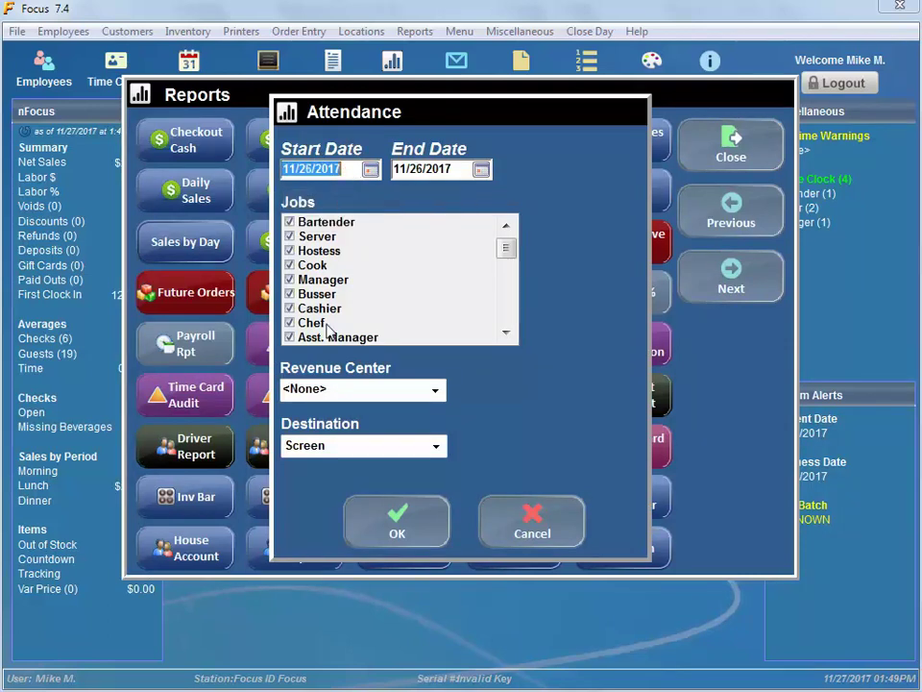
pyautogui.click(384, 534)
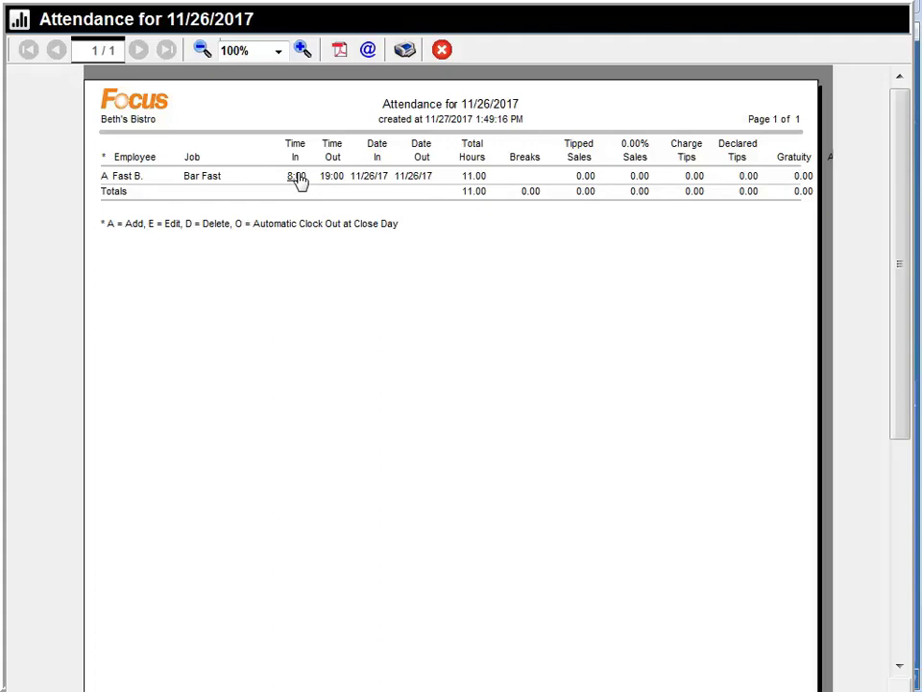
# Step: From the 8:00 time-in link, set the shift's clock-out to 19:30, then close the time card and report
pyautogui.click(298, 179)
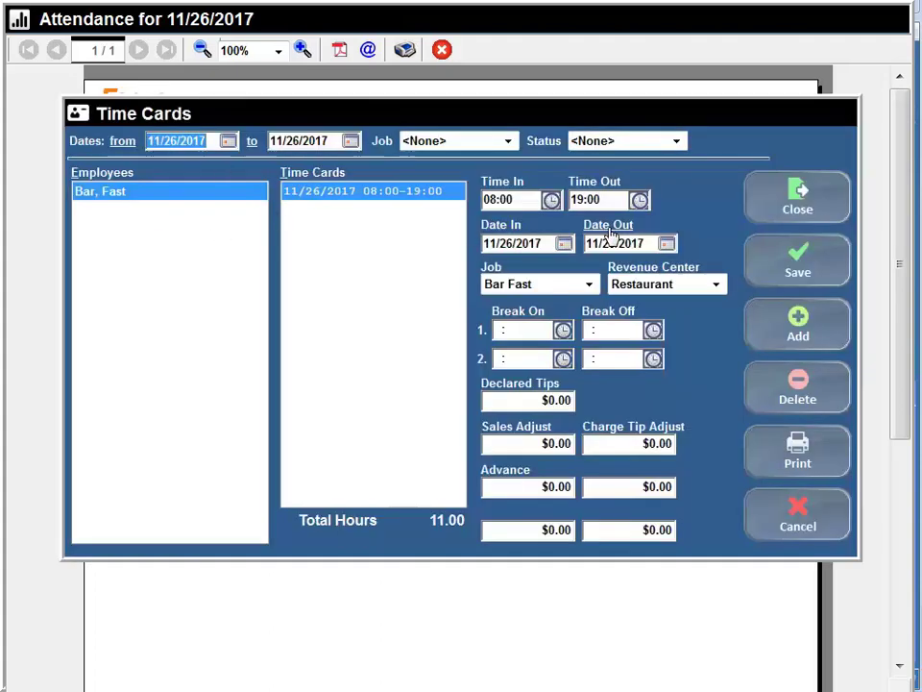
pyautogui.click(639, 200)
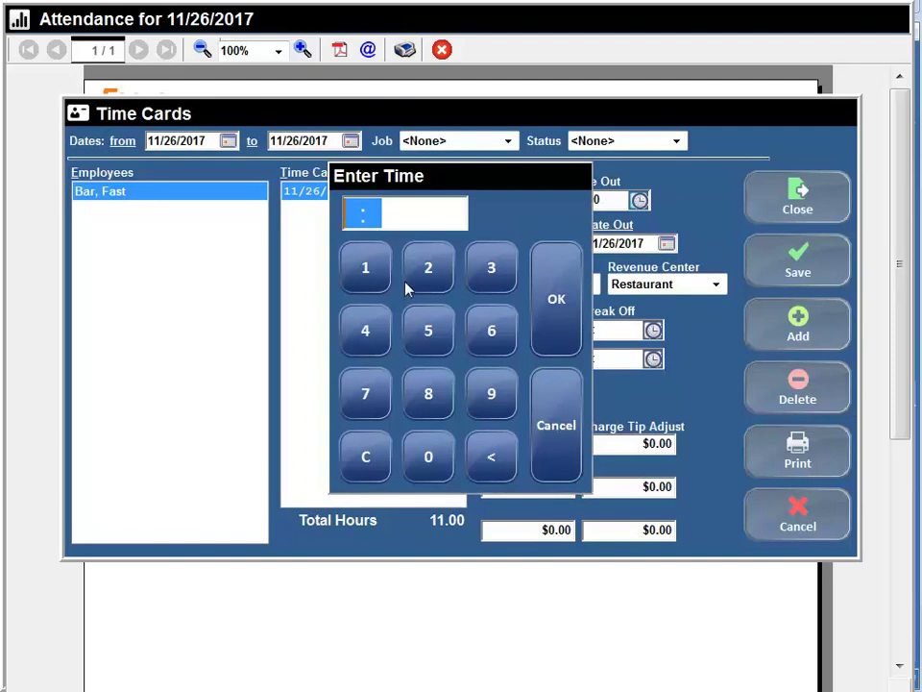
pyautogui.click(366, 277)
pyautogui.click(488, 403)
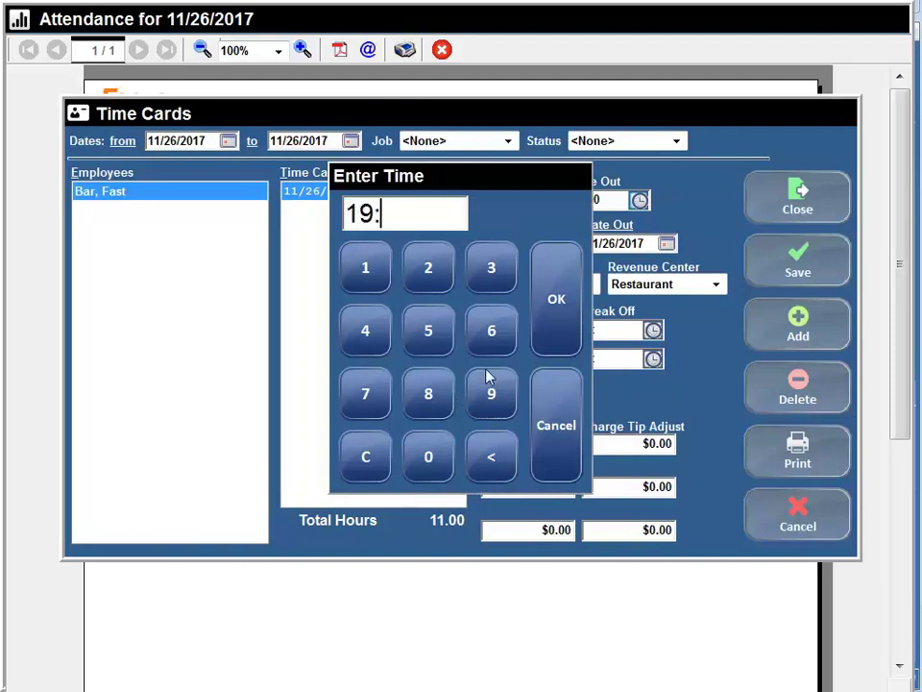
pyautogui.click(498, 272)
pyautogui.click(434, 461)
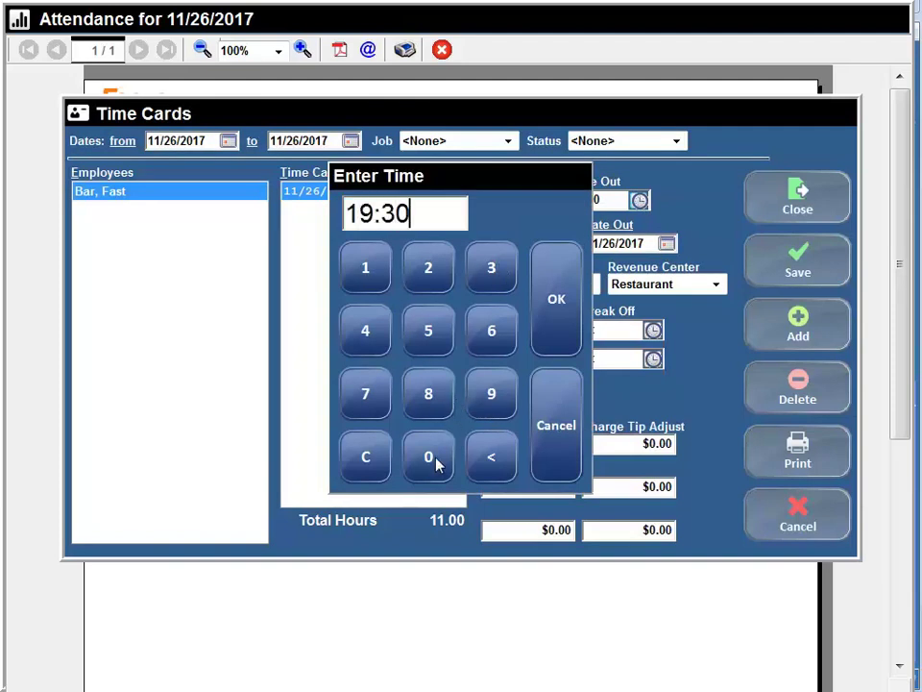
pyautogui.click(556, 306)
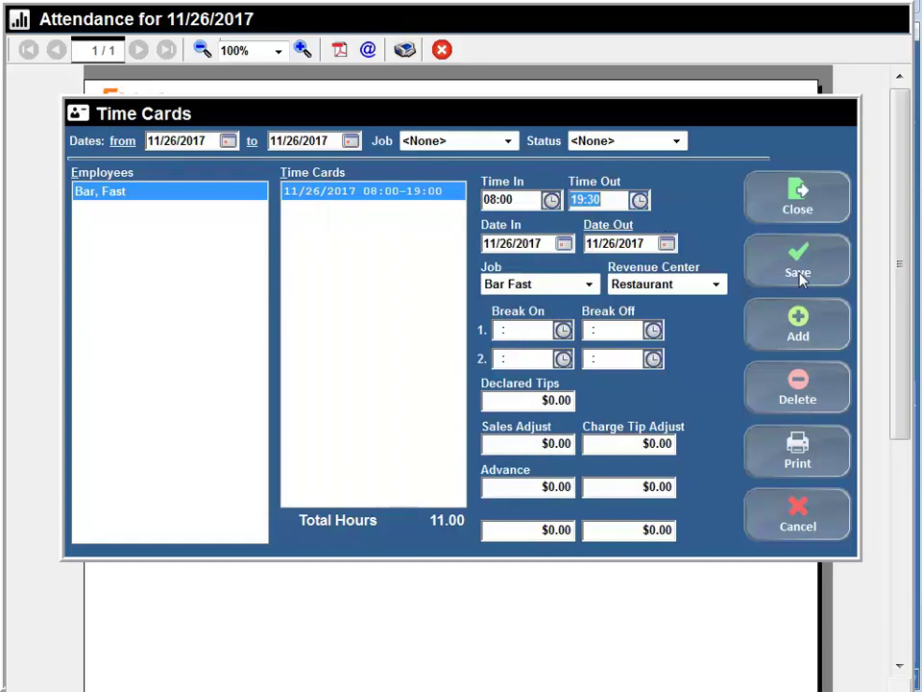
pyautogui.click(803, 202)
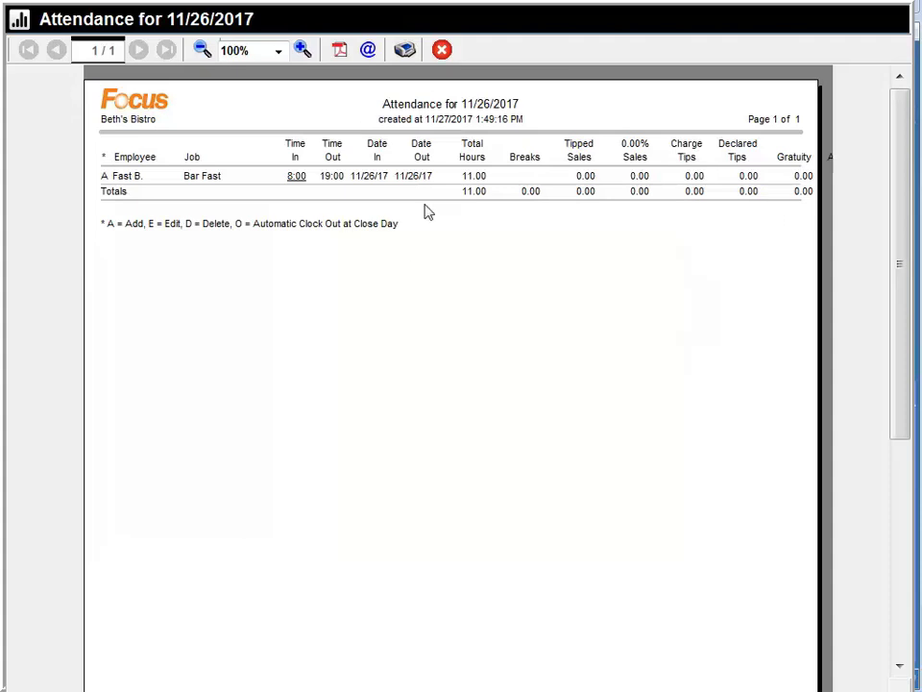
pyautogui.click(441, 50)
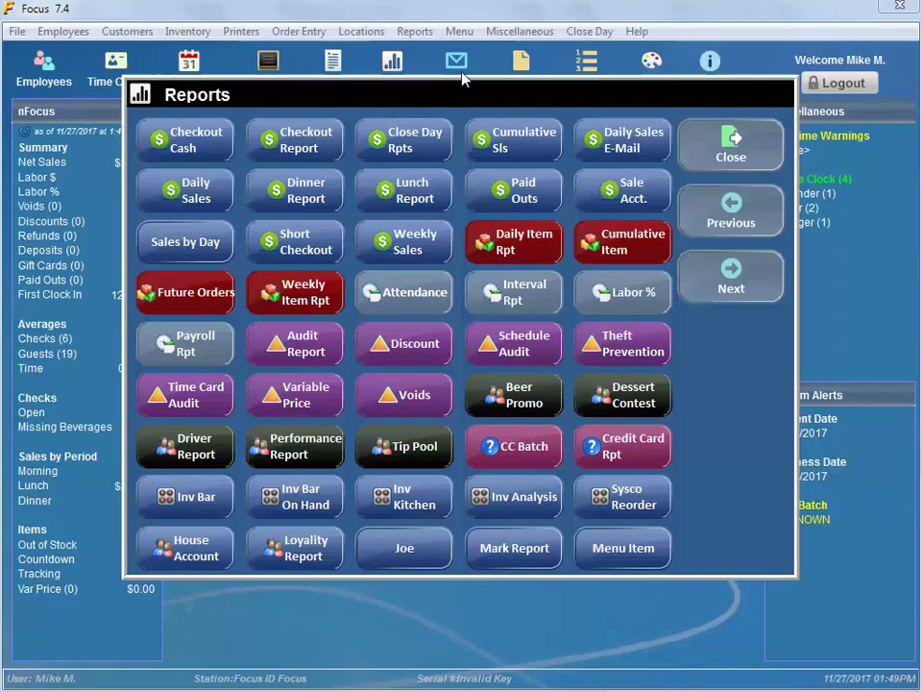
# Step: Log out to order entry and ring Corona Extra onto table 44's check 7
pyautogui.click(732, 152)
pyautogui.click(837, 84)
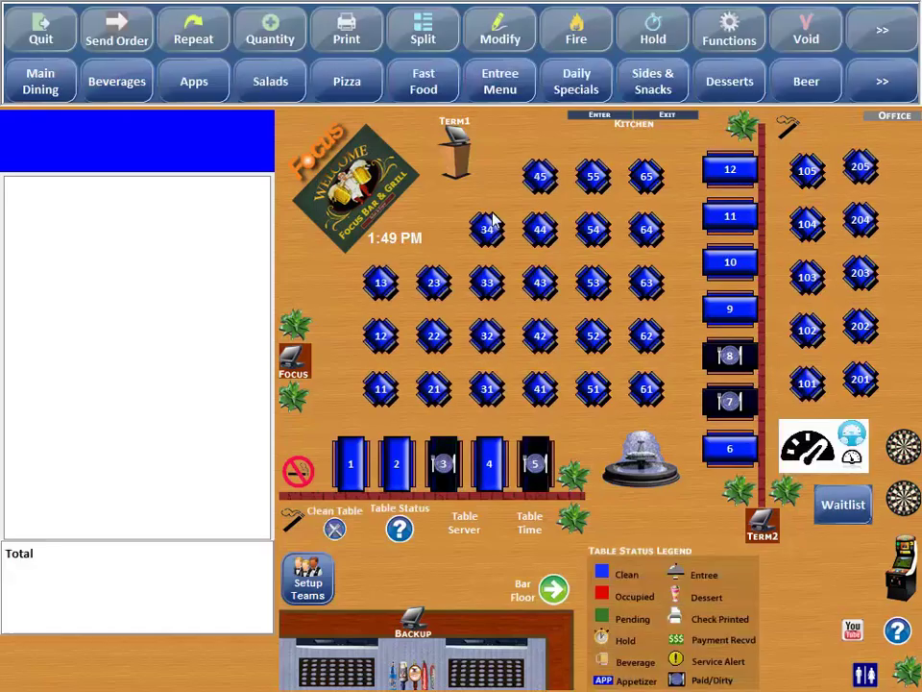
pyautogui.click(540, 229)
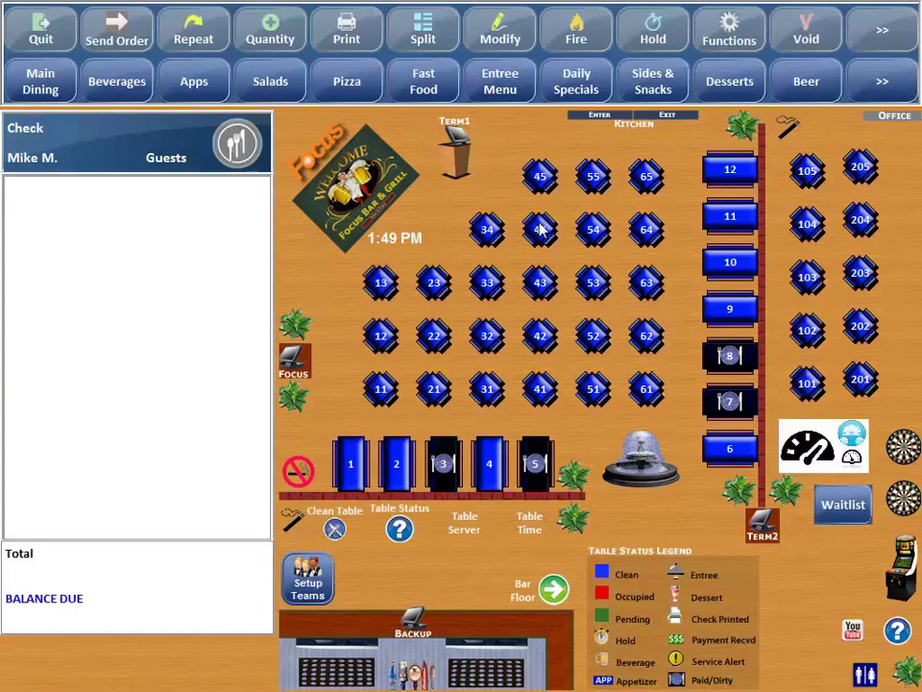
pyautogui.click(598, 456)
pyautogui.click(597, 457)
pyautogui.click(597, 456)
pyautogui.click(598, 457)
pyautogui.click(597, 457)
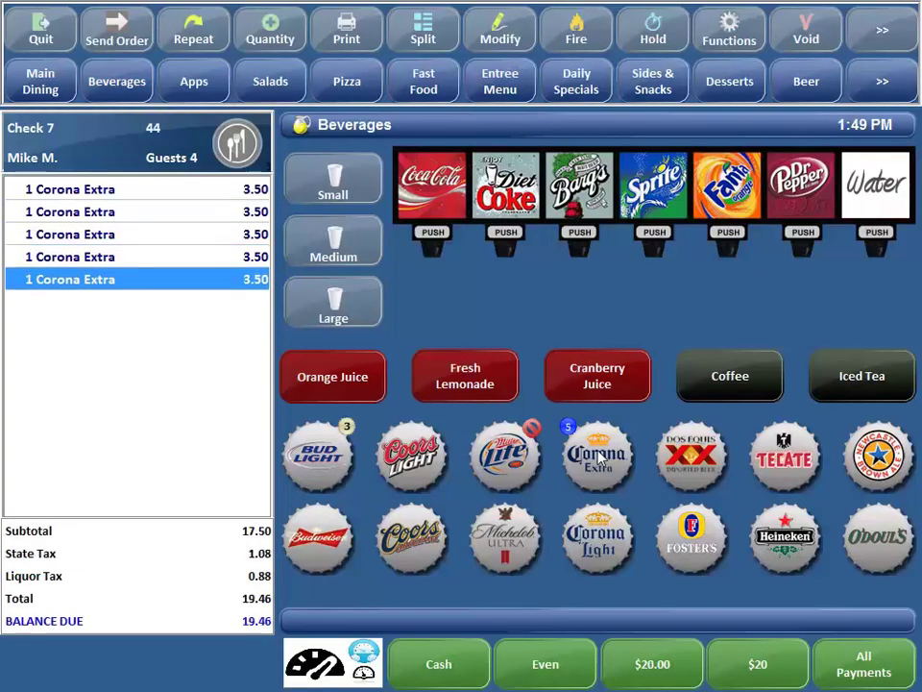
# Step: Apply a 10% Variable % discount, bringing the check's balance due to 19.06
pyautogui.click(854, 73)
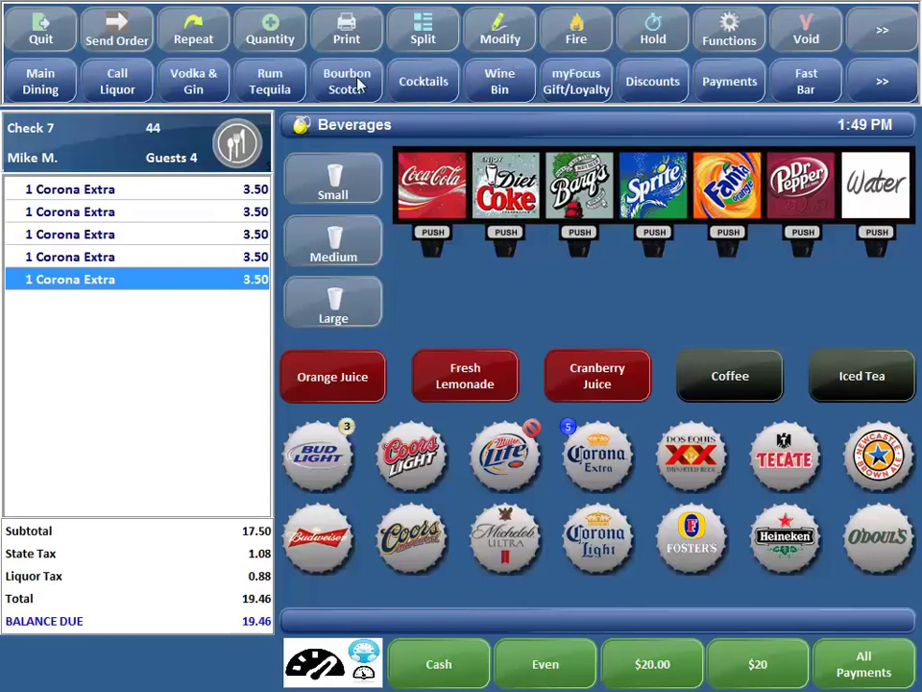
pyautogui.click(653, 81)
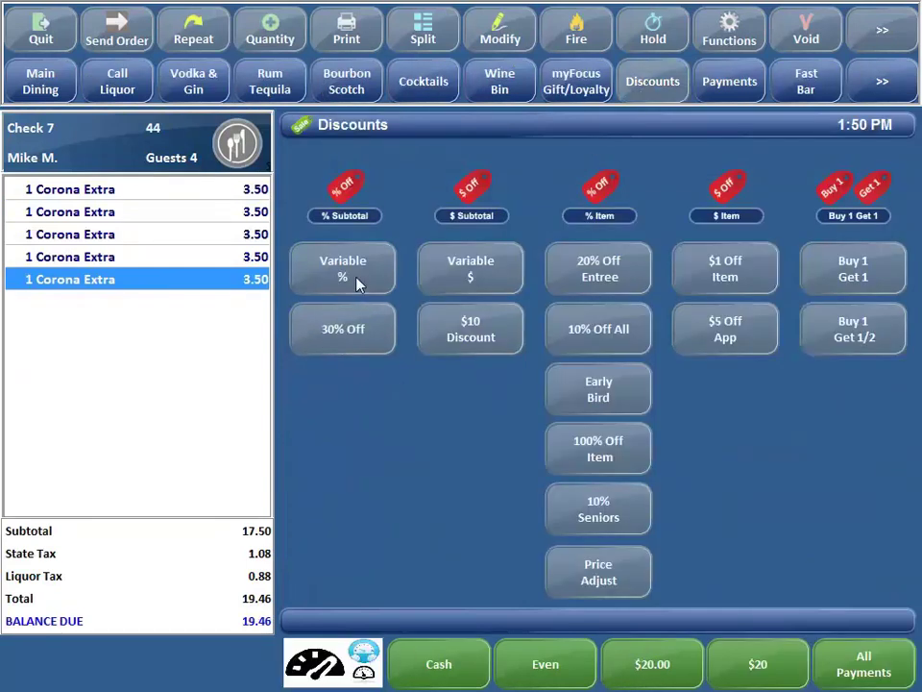
pyautogui.click(359, 283)
pyautogui.write('1000')
pyautogui.press('Return')
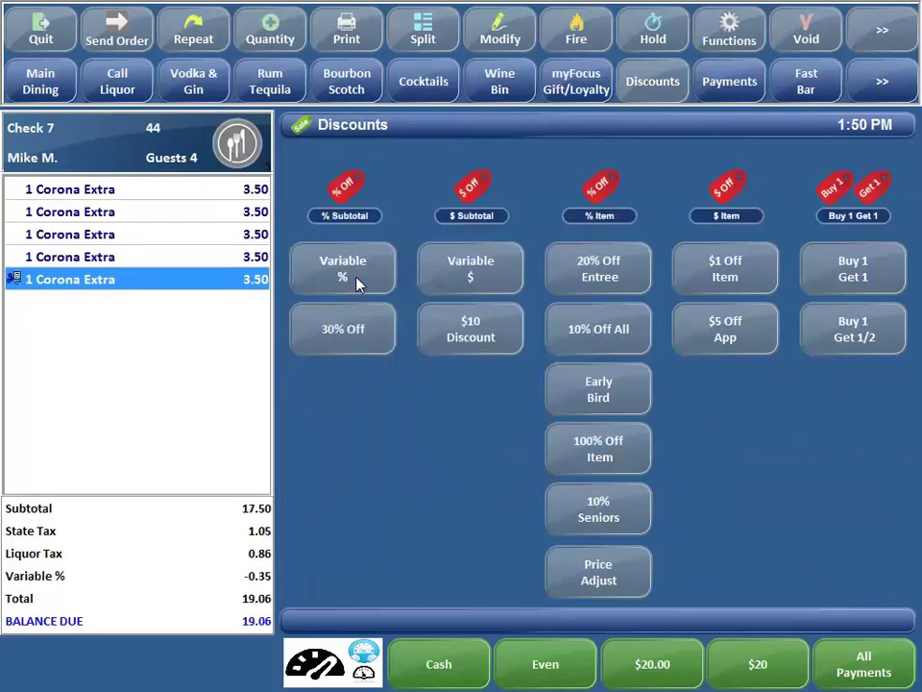
pyautogui.click(43, 132)
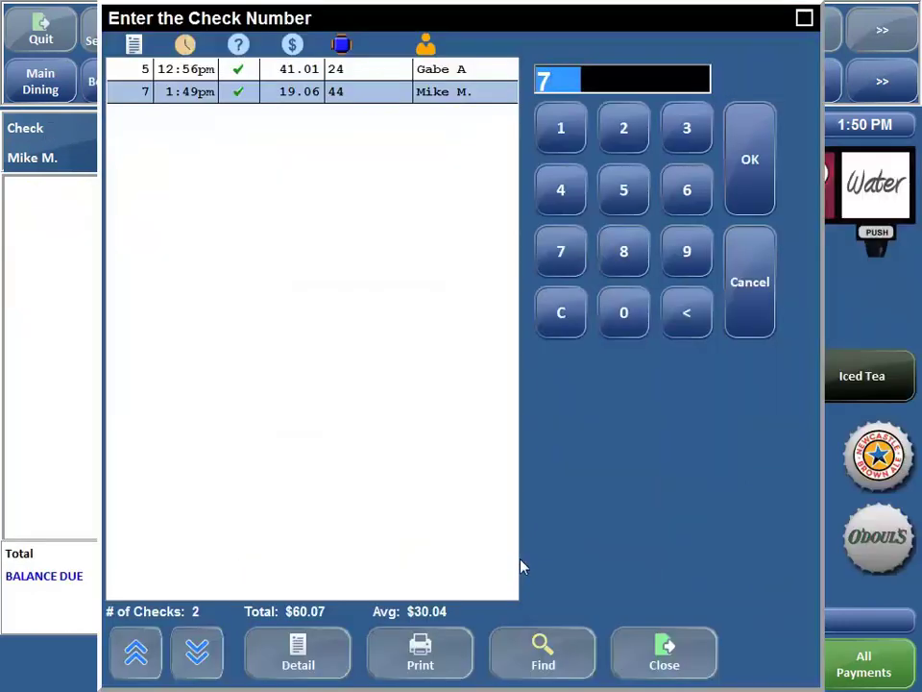
pyautogui.click(668, 645)
# Step: Run the 11/27/2017 Discount report on screen, showing check 7's -0.35 Variable % discount
pyautogui.click(751, 30)
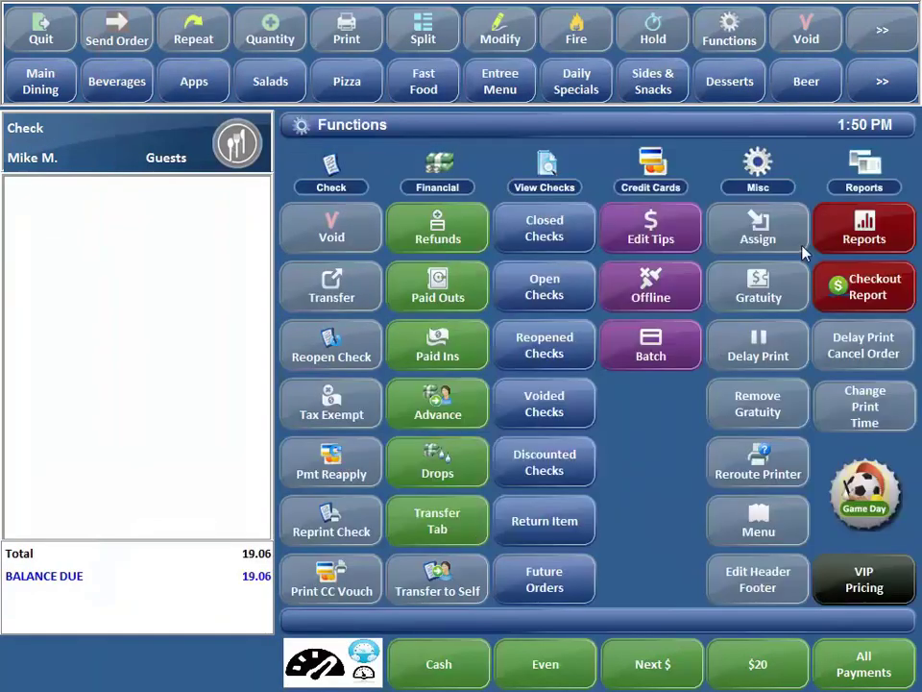
pyautogui.click(814, 247)
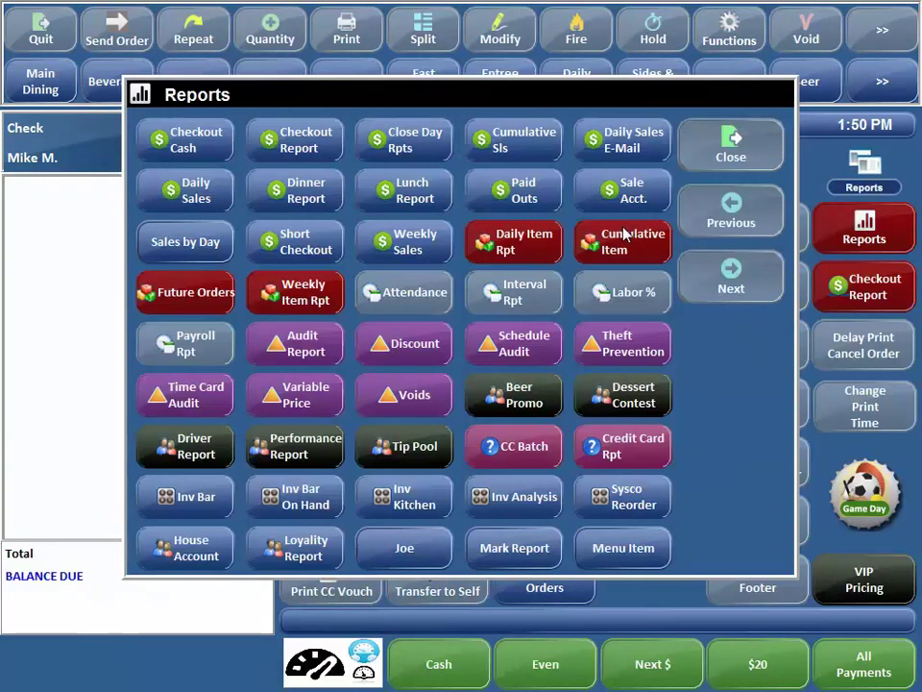
pyautogui.click(374, 343)
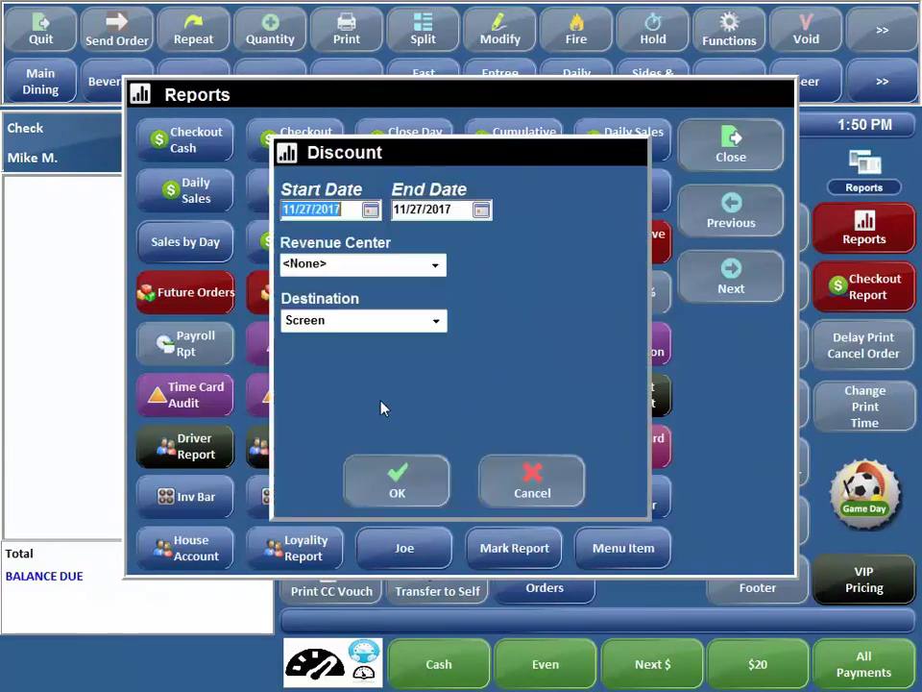
pyautogui.click(397, 493)
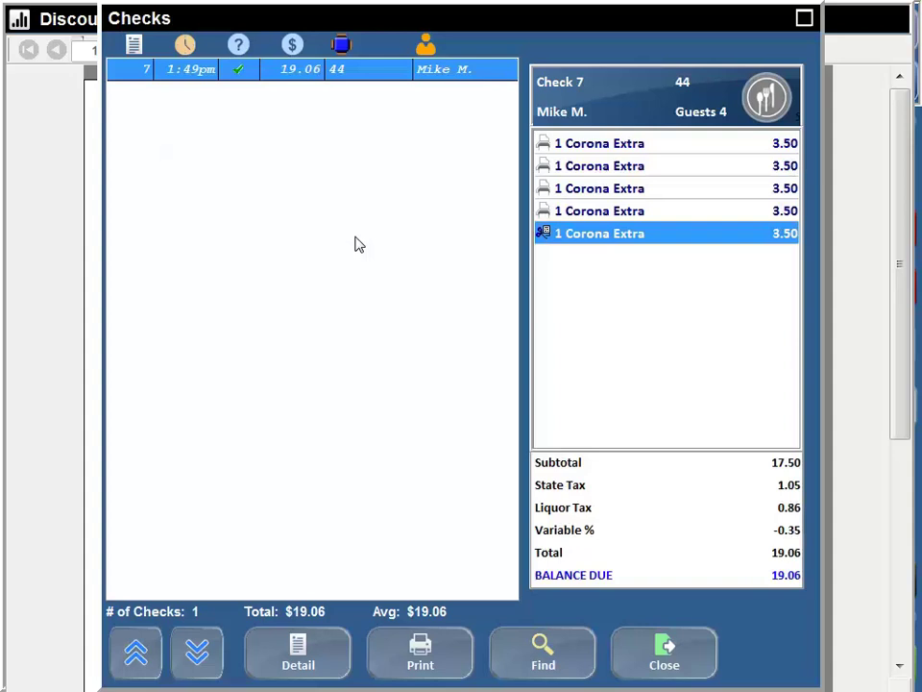
pyautogui.click(636, 659)
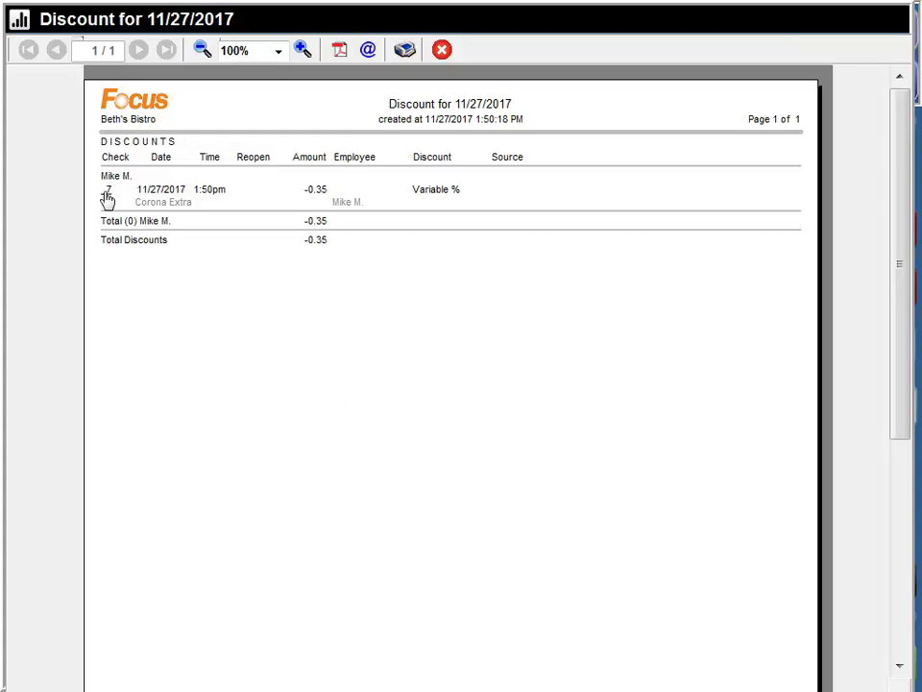
# Step: Close the Discount report and Reports, enter back-office Setup, and open Menu > Menu Items
pyautogui.click(443, 50)
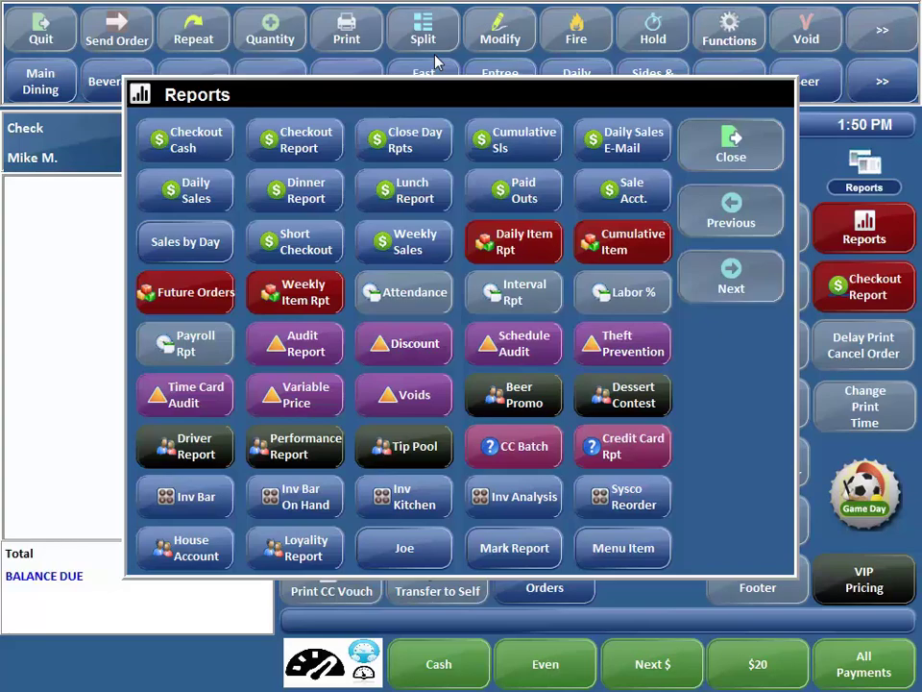
pyautogui.click(713, 153)
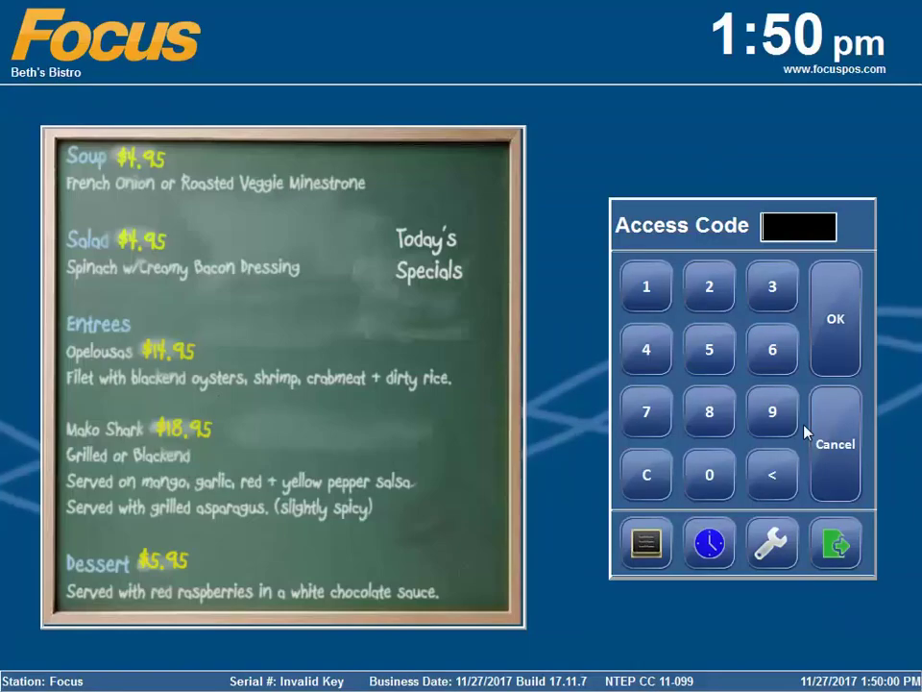
pyautogui.click(773, 544)
pyautogui.click(350, 382)
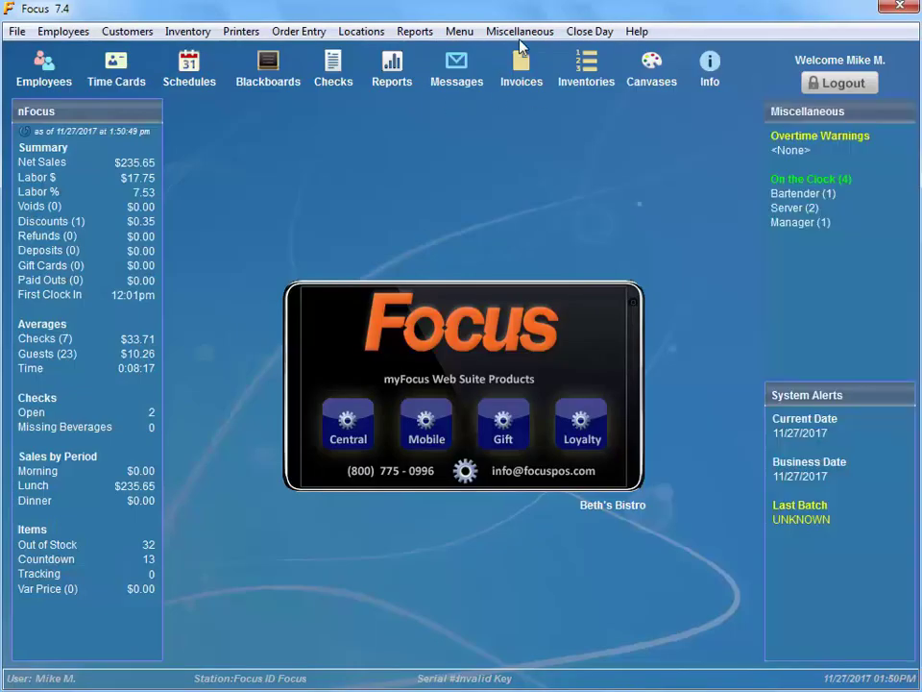
pyautogui.click(459, 32)
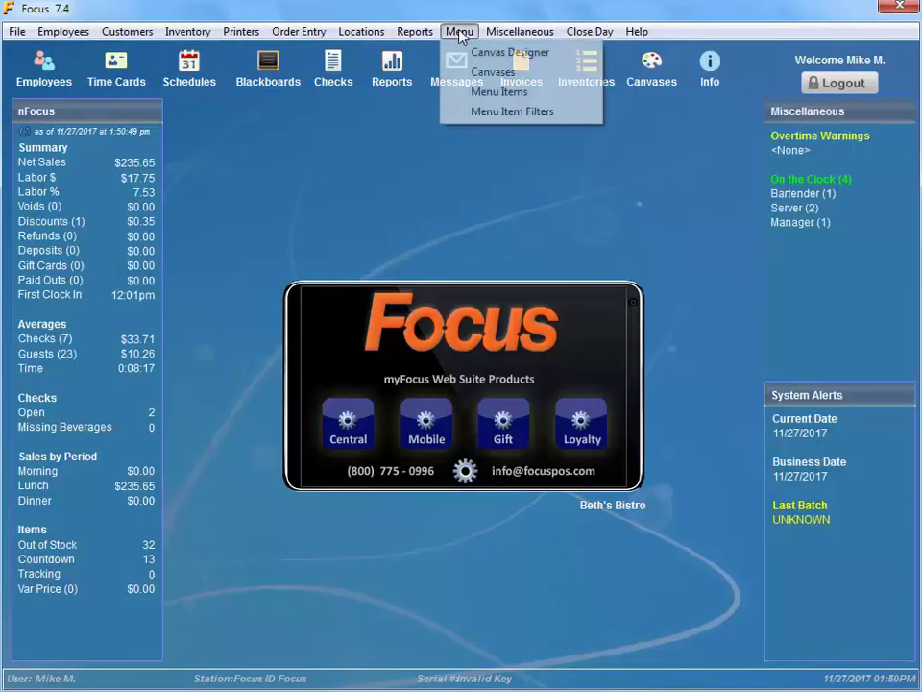
pyautogui.click(460, 85)
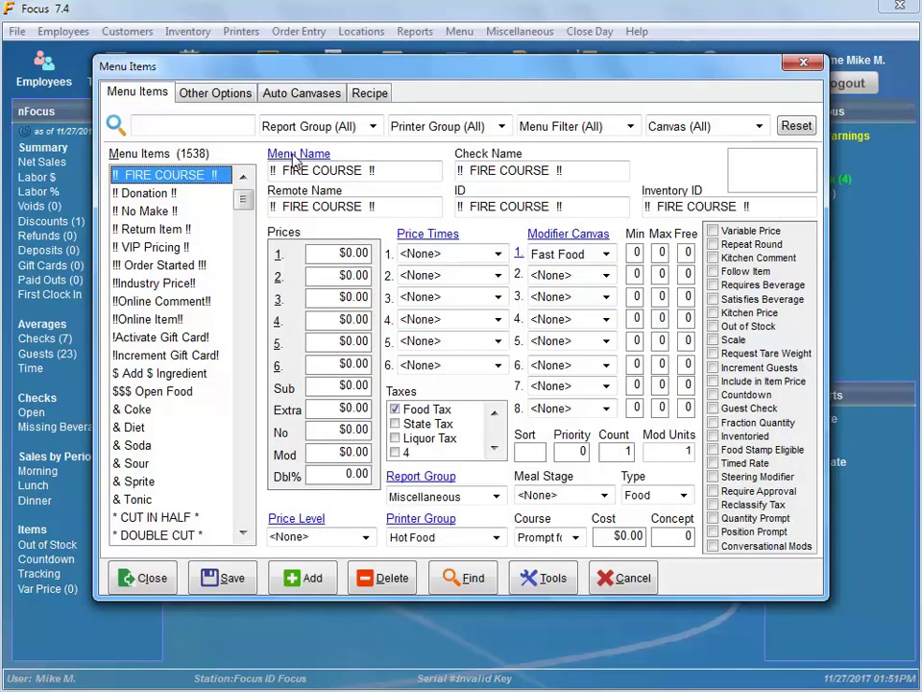
# Step: Open and close FIRE COURSE's linked Menu Name keyboard, Price Times ranges and canvases list
pyautogui.click(276, 161)
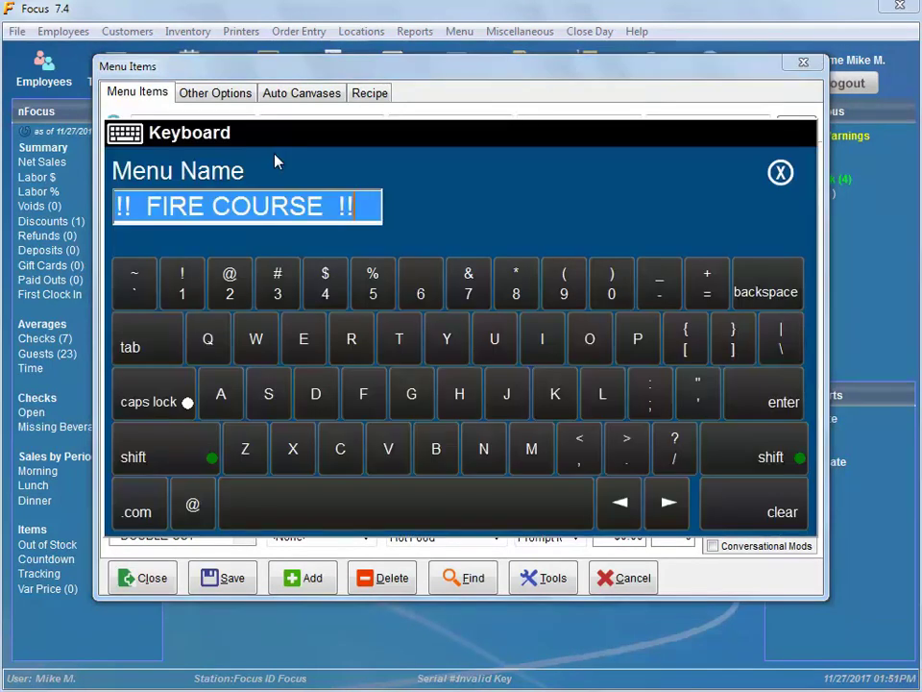
pyautogui.click(780, 173)
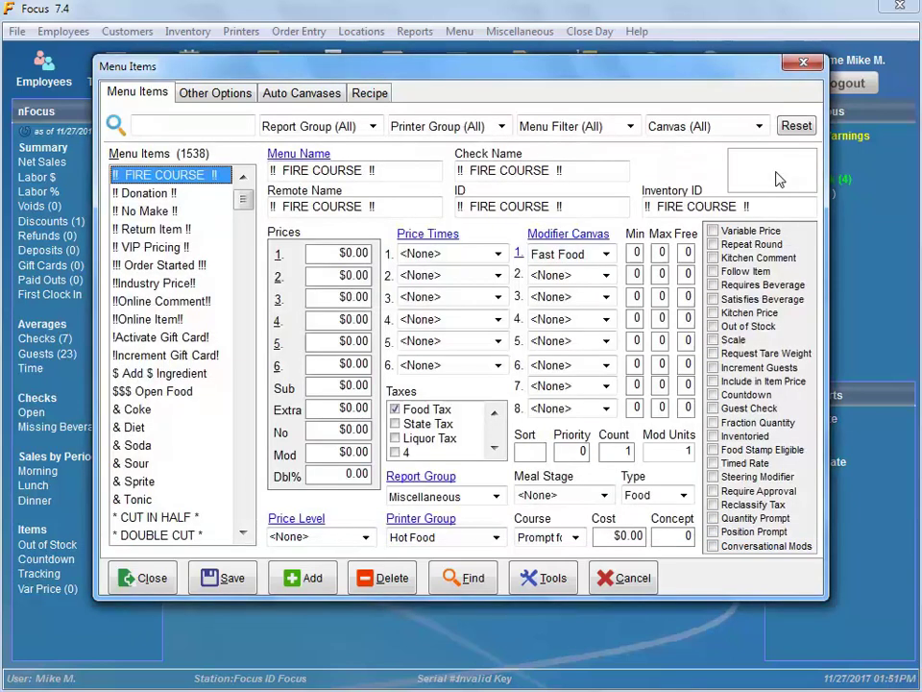
pyautogui.click(425, 235)
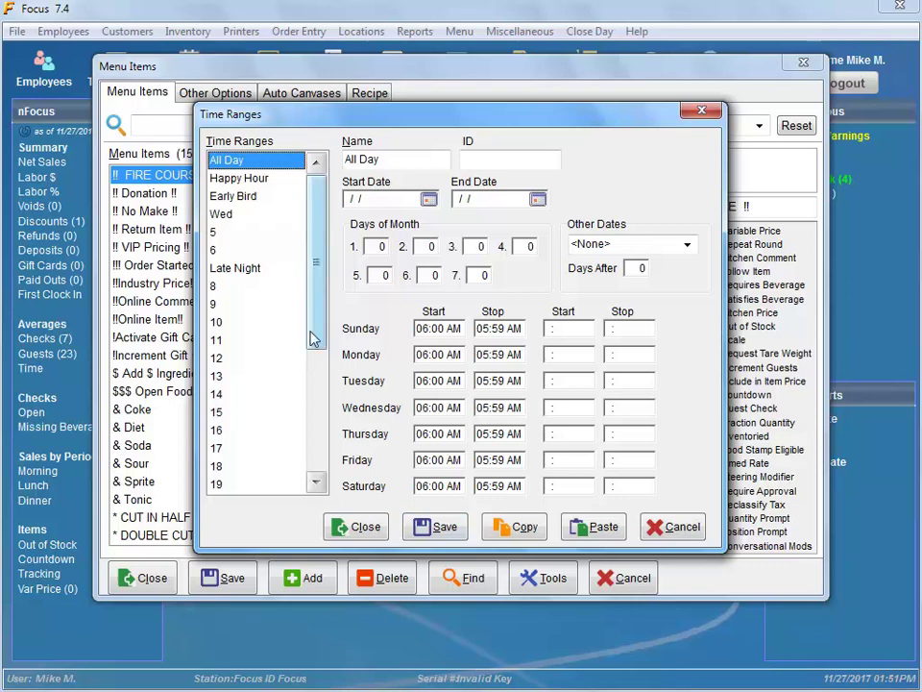
pyautogui.click(360, 524)
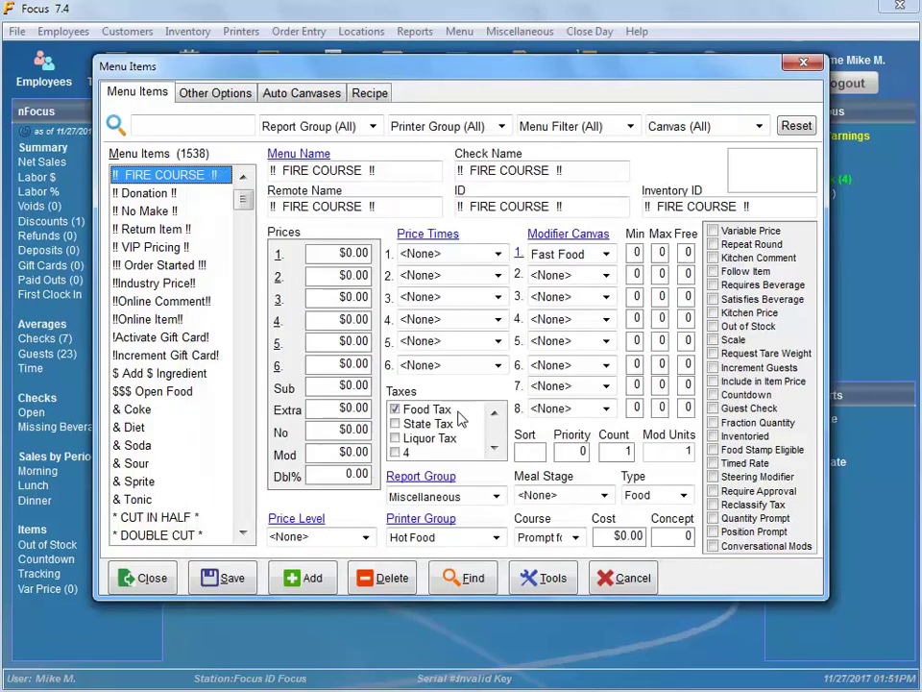
pyautogui.click(557, 236)
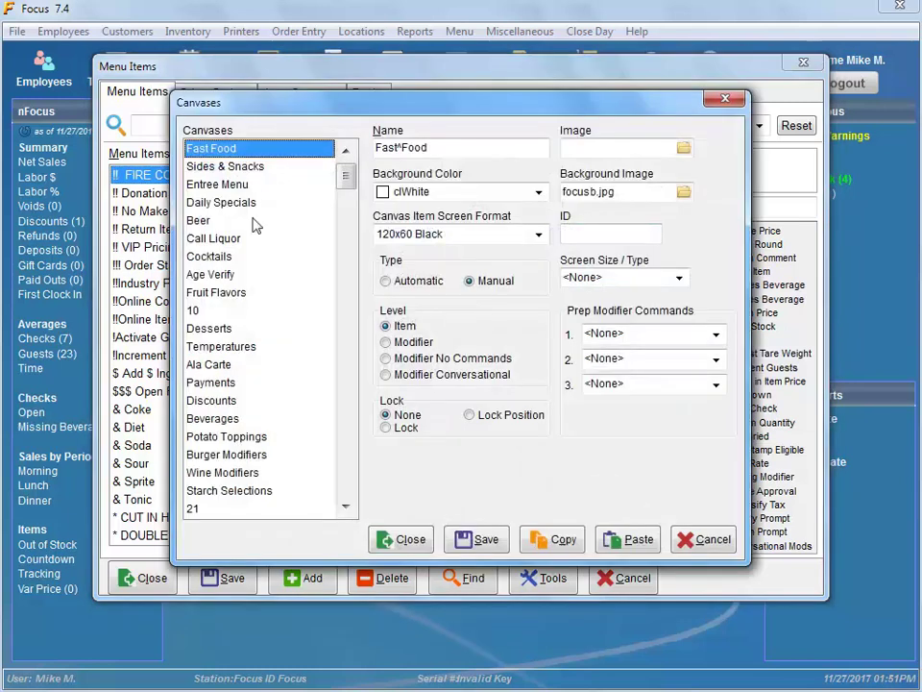
pyautogui.click(407, 540)
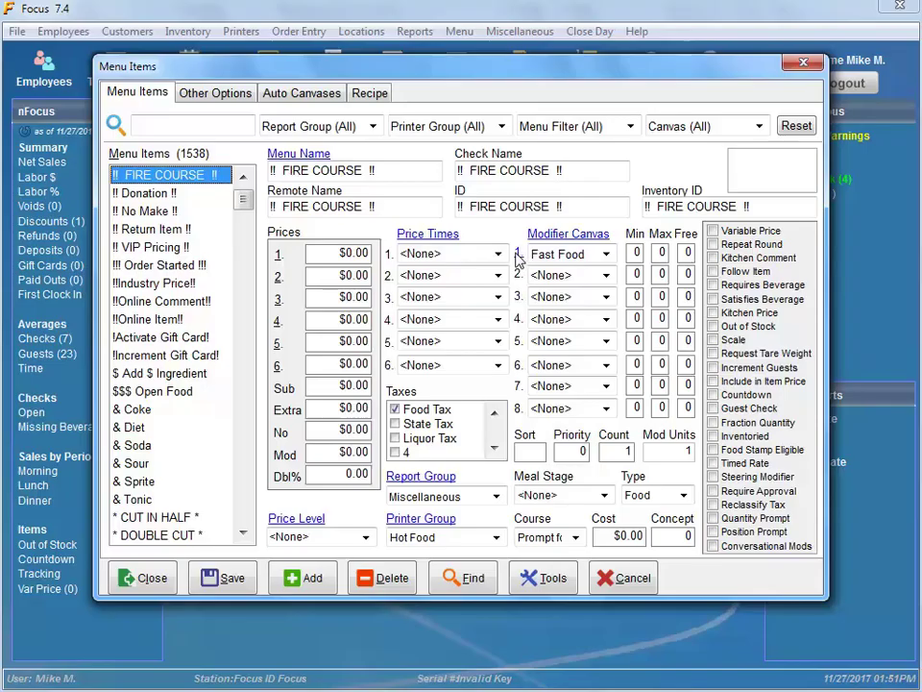
# Step: Open the Fast Food modifier canvas in the canvas editor from the Modifier Canvas '1.' label
pyautogui.click(518, 256)
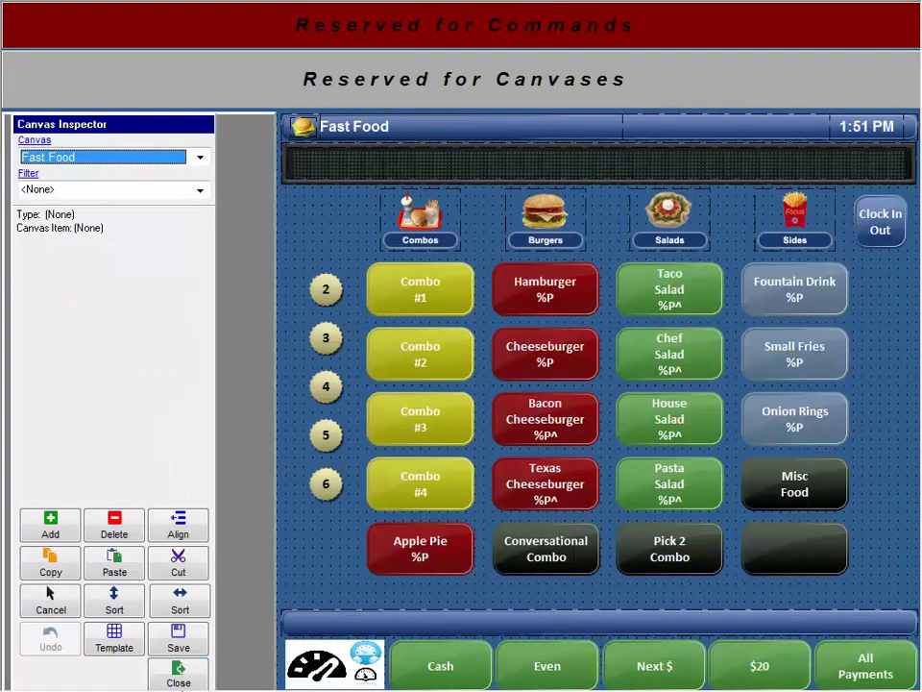
pyautogui.click(178, 677)
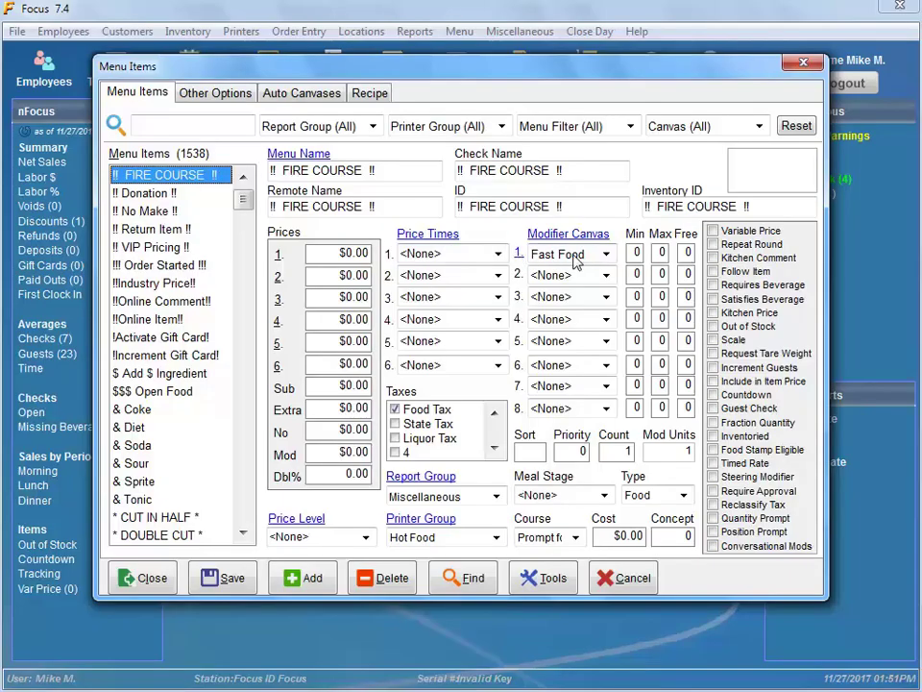
pyautogui.click(518, 255)
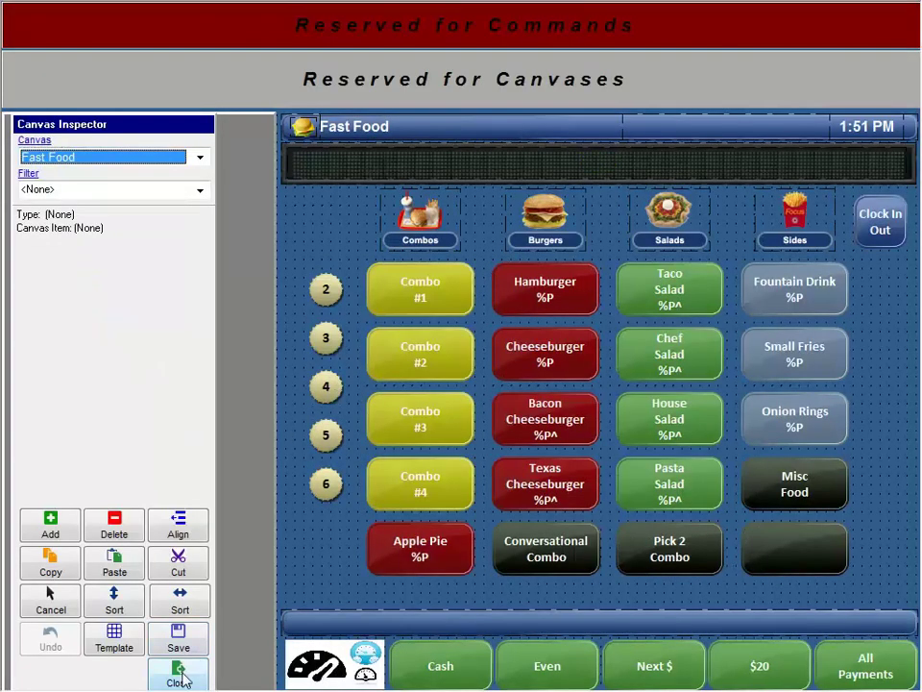
# Step: Search menu items for 'texas', select Texas Porterhouse, and preview its Temperatures modifier canvas
pyautogui.click(179, 676)
pyautogui.click(229, 128)
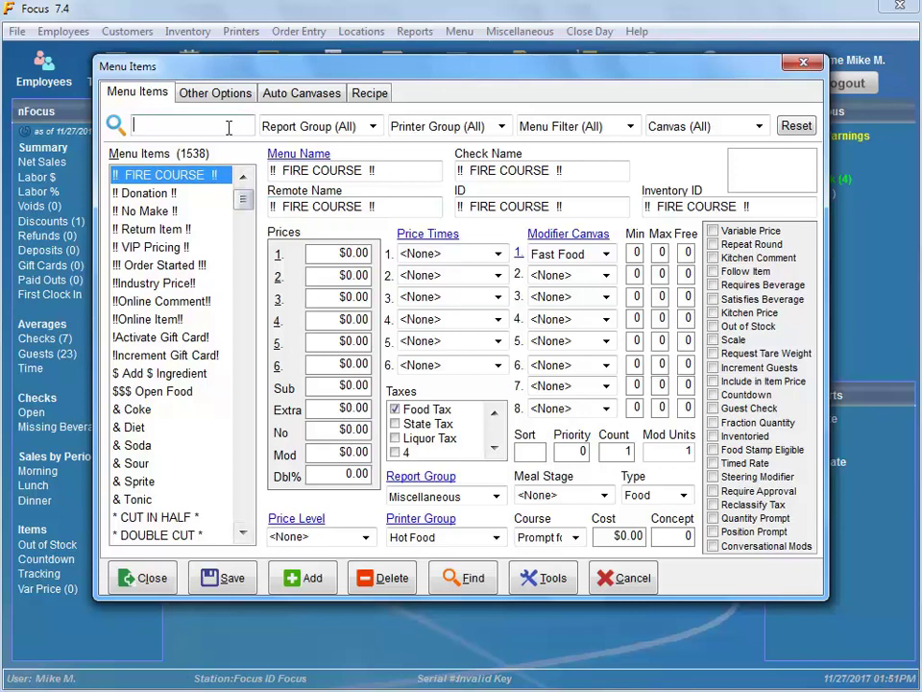
pyautogui.write('texas')
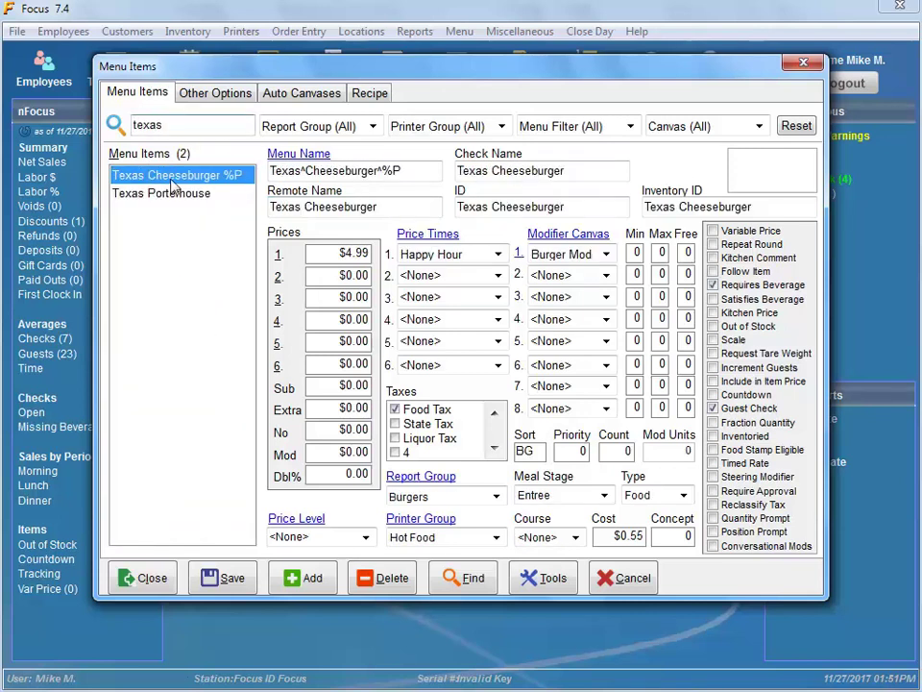
pyautogui.click(169, 191)
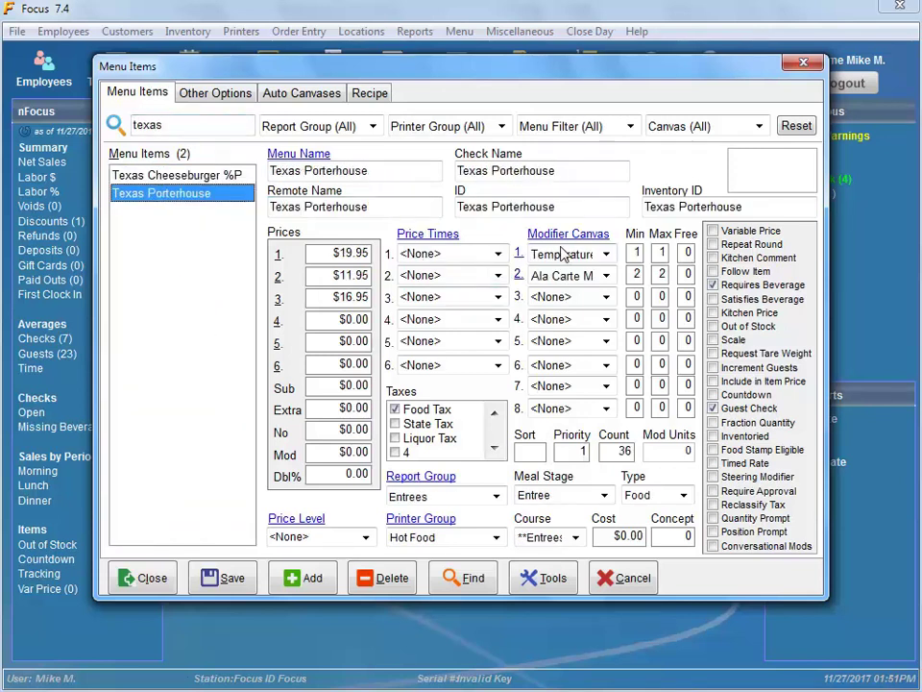
pyautogui.click(519, 253)
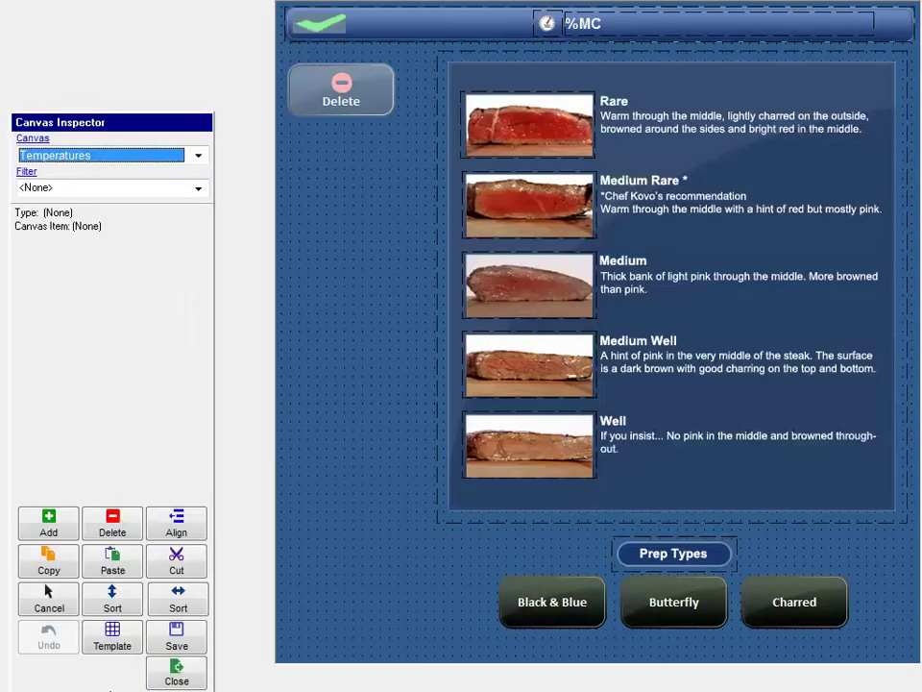
# Step: Glance at the Report Groups list, then view Texas Porterhouse's Other Options and suggestion text
pyautogui.click(176, 676)
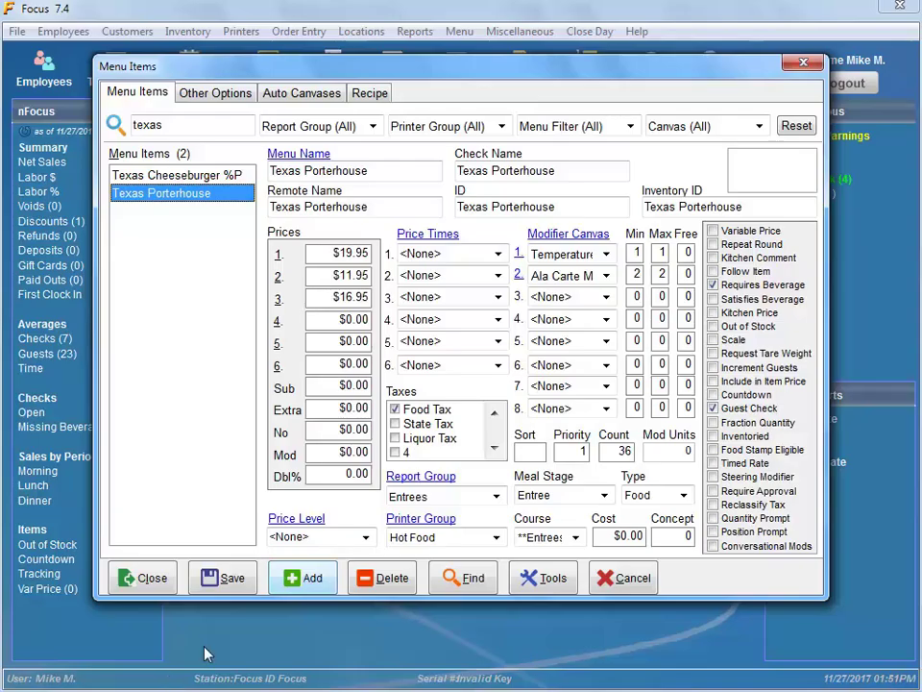
pyautogui.click(398, 479)
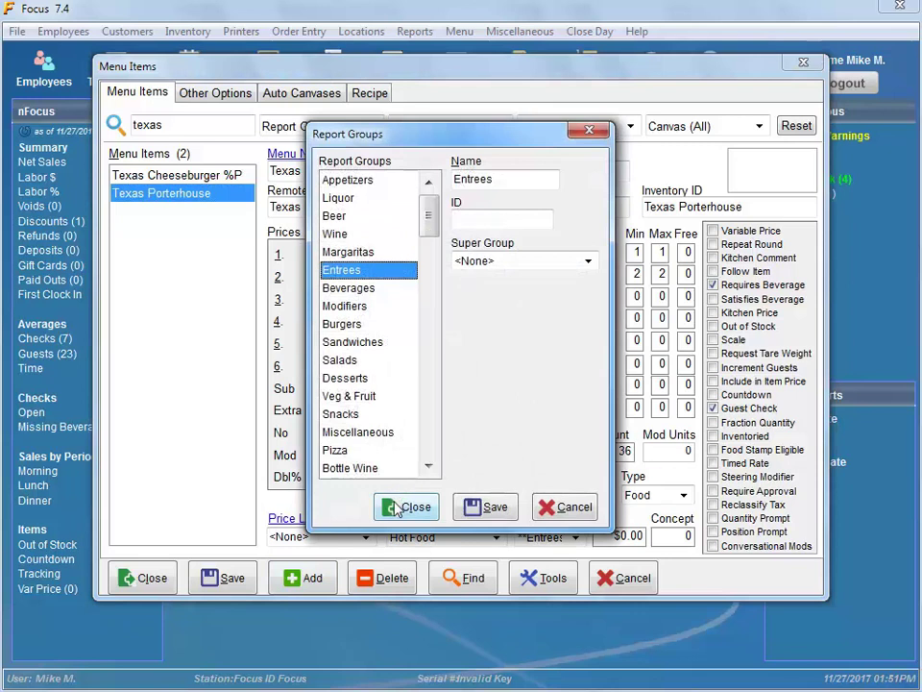
pyautogui.click(394, 506)
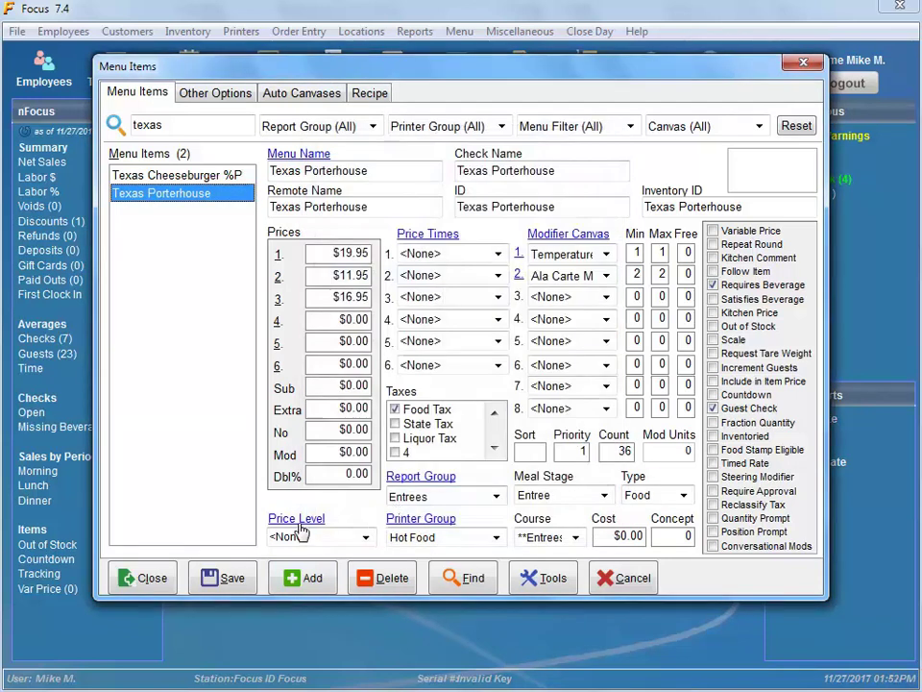
pyautogui.click(213, 94)
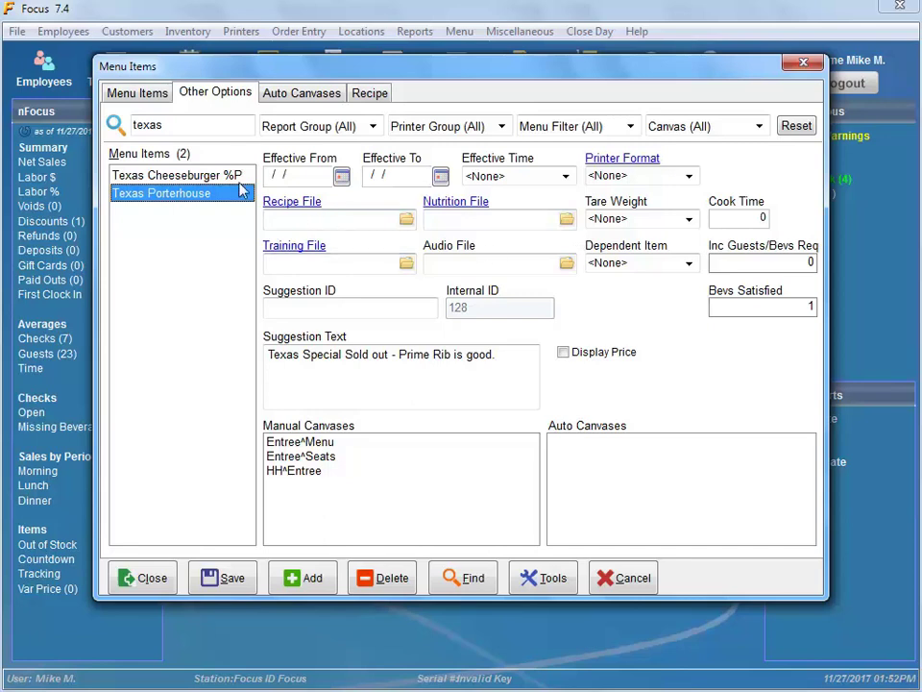
# Step: Replace the search text with 'rum' and select Rum Punch, showing recipe file Rumprecp.txt
pyautogui.doubleClick(189, 121)
pyautogui.write('pb')
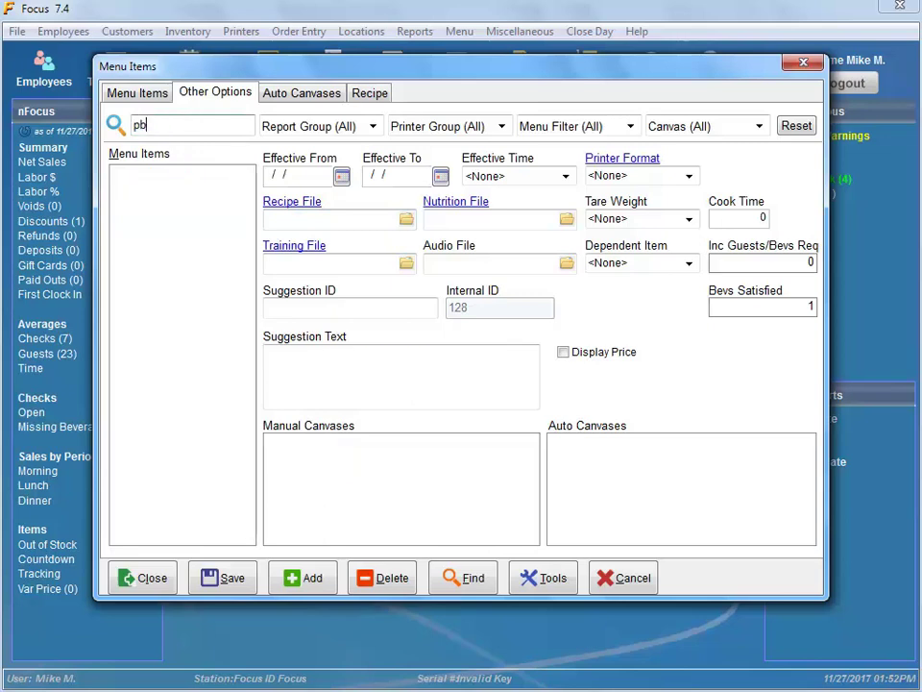
pyautogui.press('BackSpace')
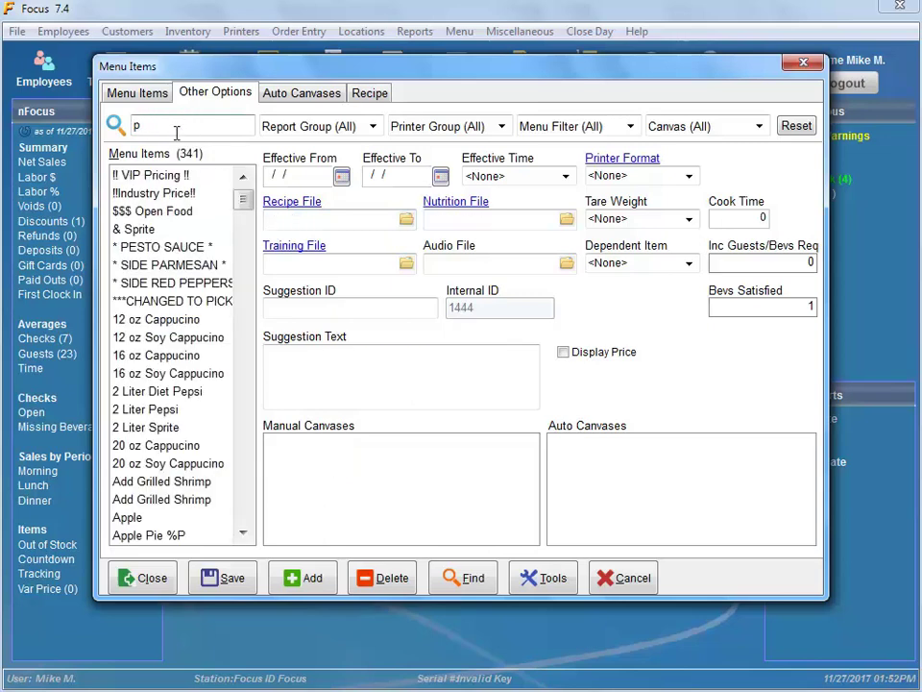
pyautogui.press('BackSpace')
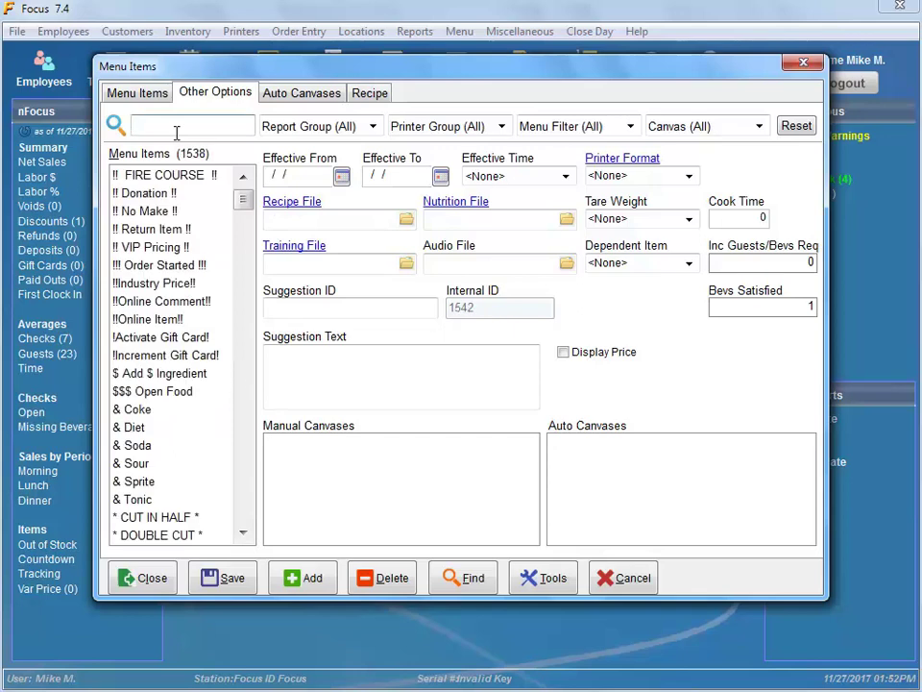
pyautogui.write('rum')
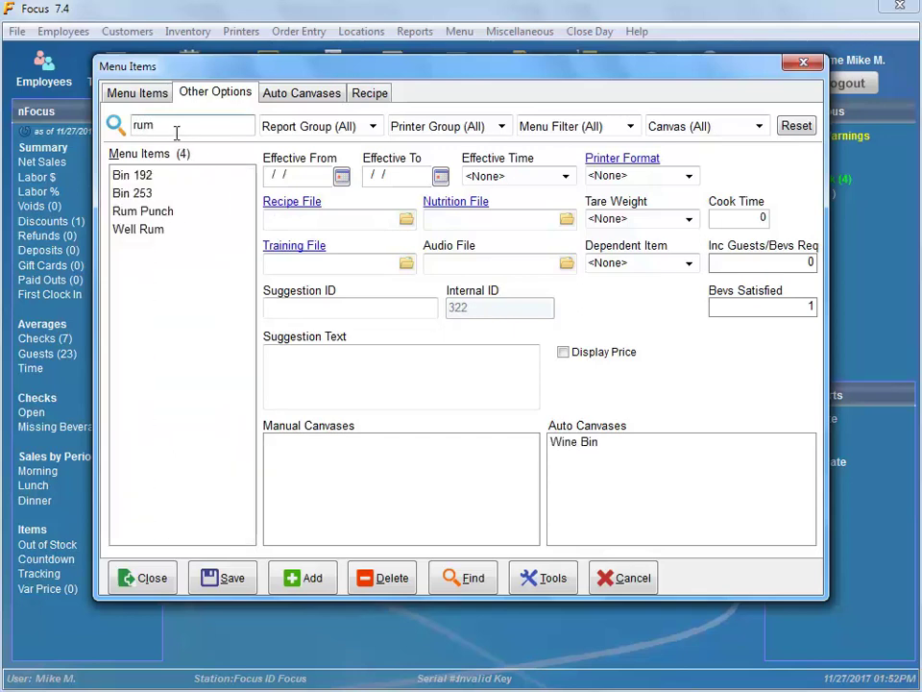
pyautogui.click(132, 211)
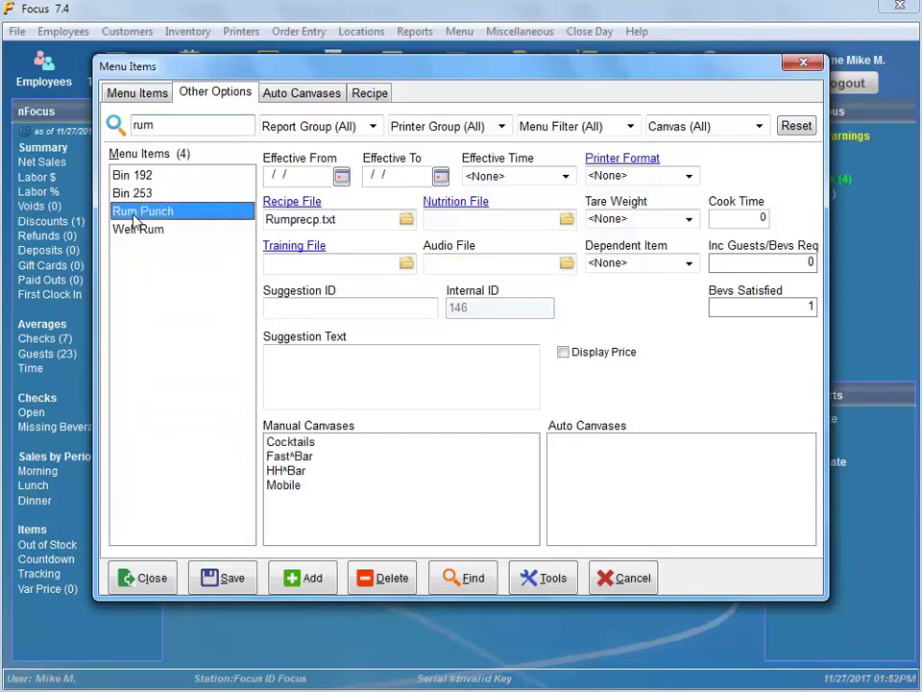
# Step: Append ' Juice' to the Maraschino Cherry line of Rumprecp.txt in Notepad and save it
pyautogui.click(301, 204)
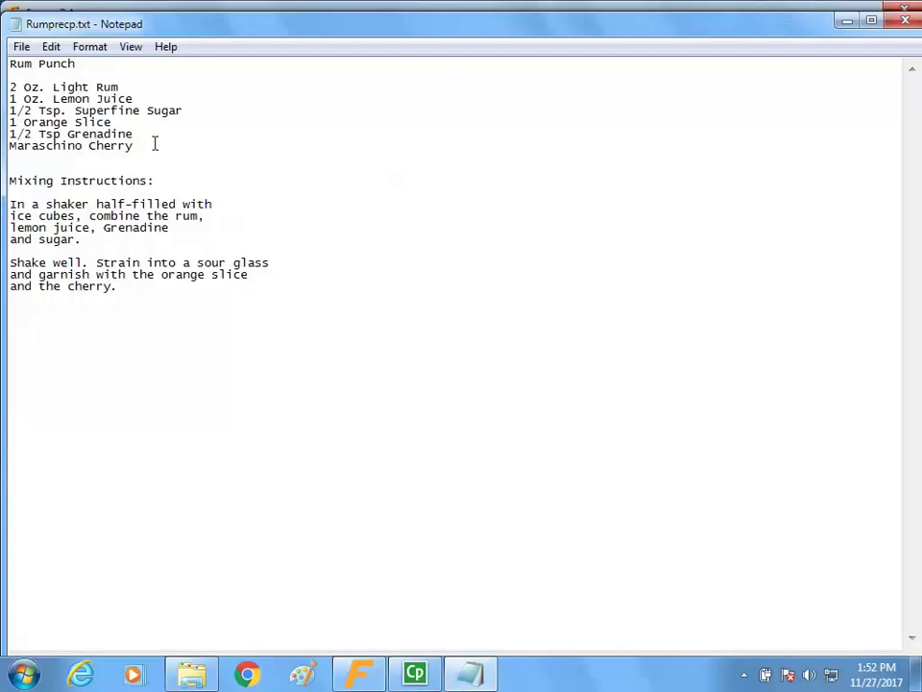
pyautogui.write('Juice')
pyautogui.click(896, 21)
pyautogui.click(440, 347)
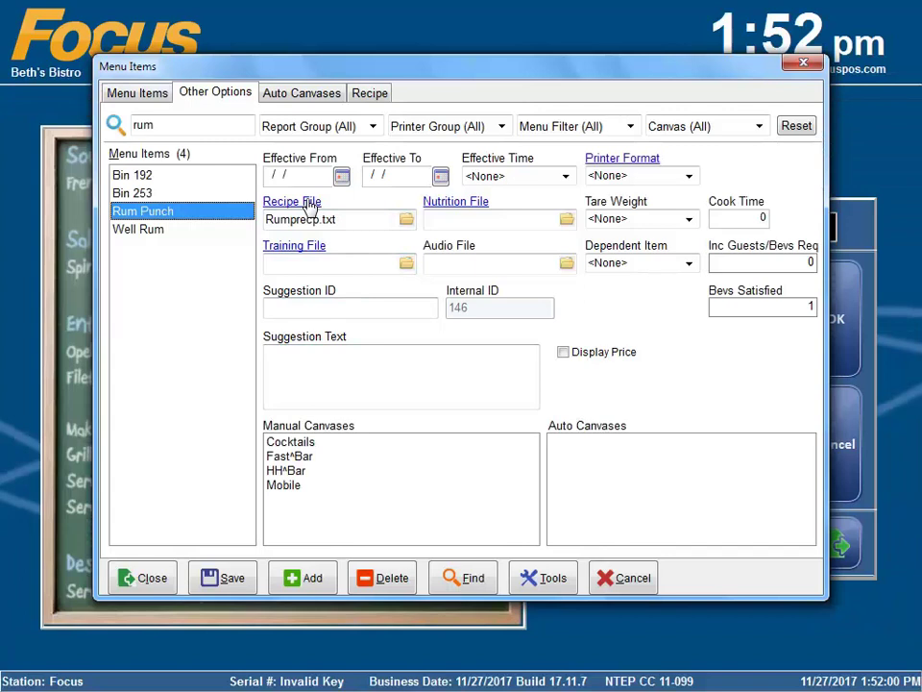
# Step: Give Well Rum the recipe file 'Well Rum.txt' and open that empty file in Notepad
pyautogui.click(144, 231)
pyautogui.click(306, 220)
pyautogui.write('Well R')
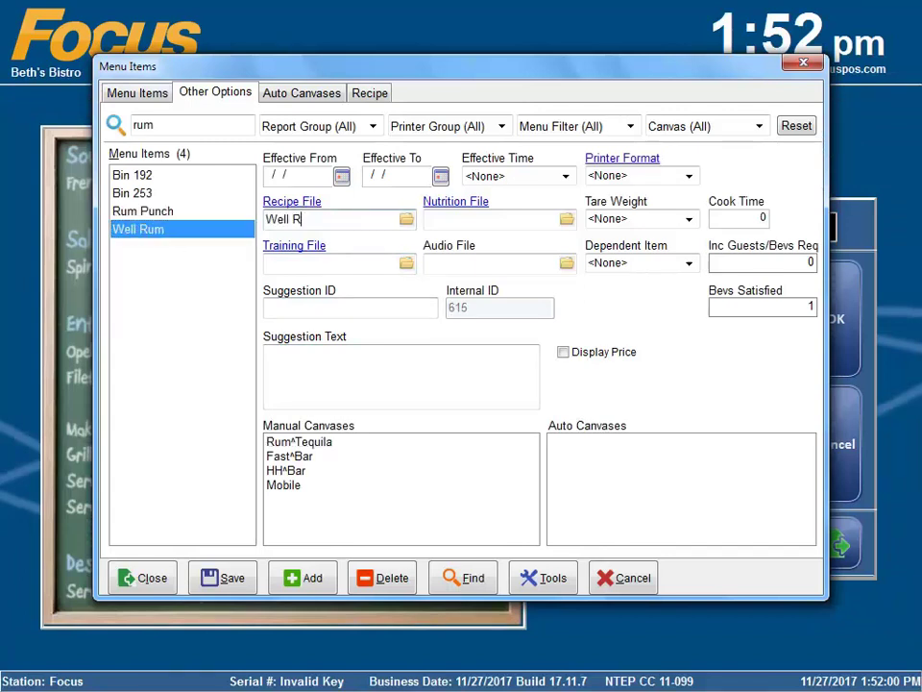
pyautogui.write('um.')
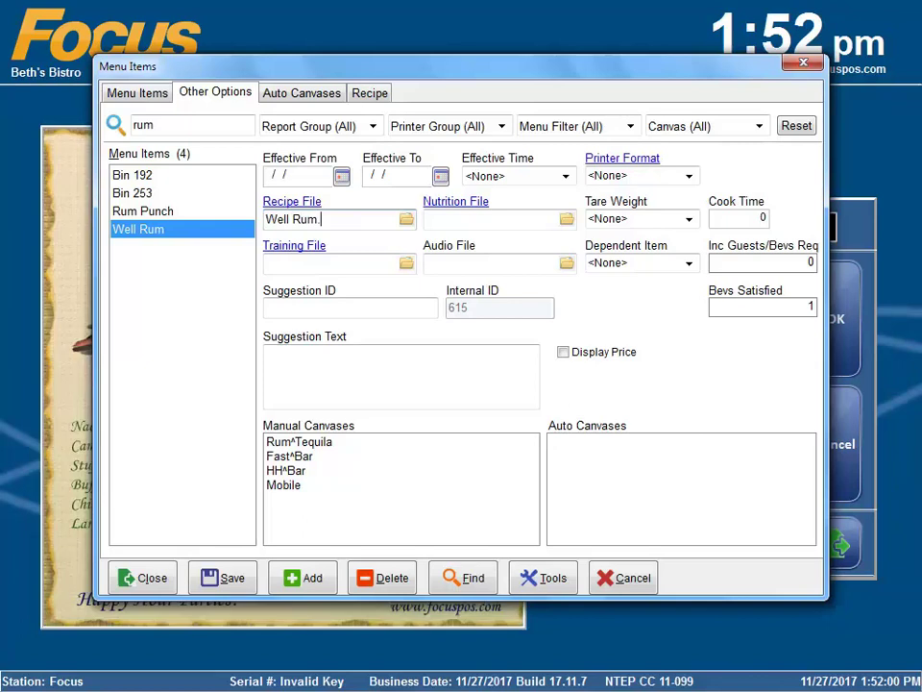
pyautogui.write('txt')
pyautogui.click(296, 206)
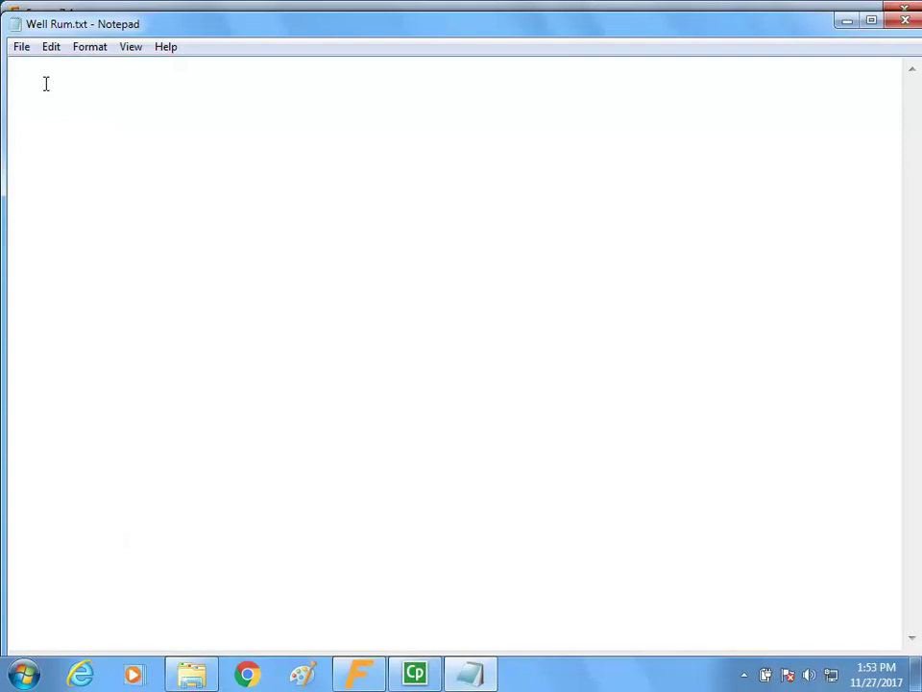
# Step: Write '2 oz Rum' in the Well Rum recipe and save it on closing Notepad
pyautogui.write('2 oz Rum')
pyautogui.click(906, 20)
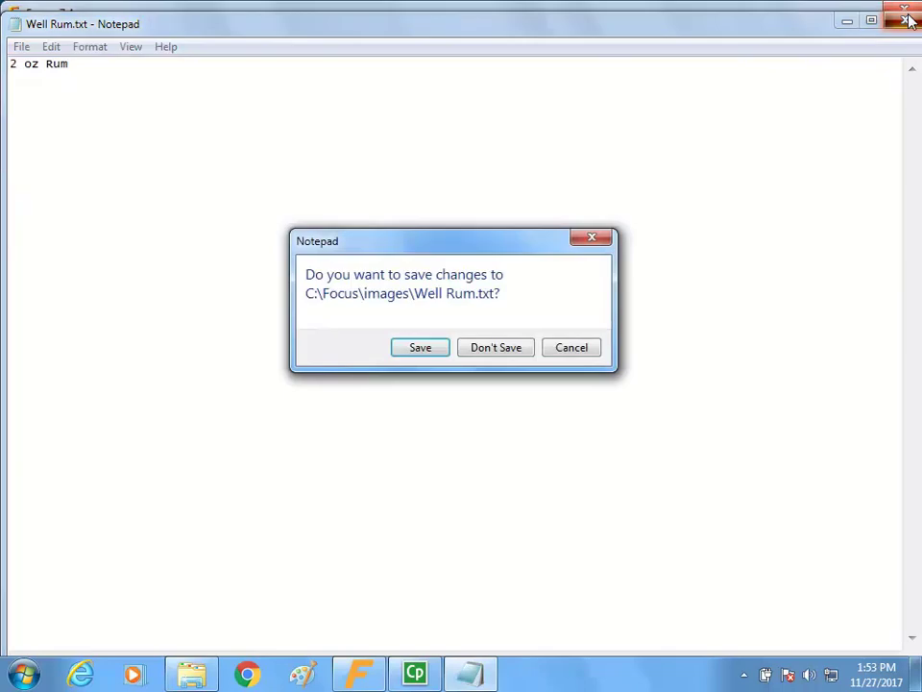
pyautogui.click(427, 349)
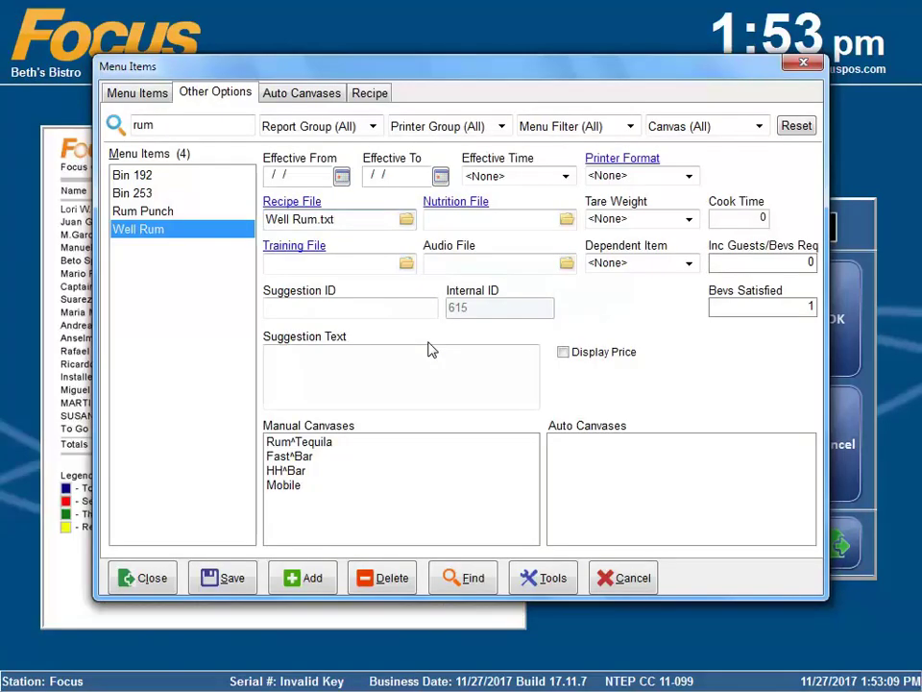
# Step: Save Well Rum's recipe file setting, close Menu Items, and open the Fast Food canvas
pyautogui.click(217, 579)
pyautogui.click(146, 580)
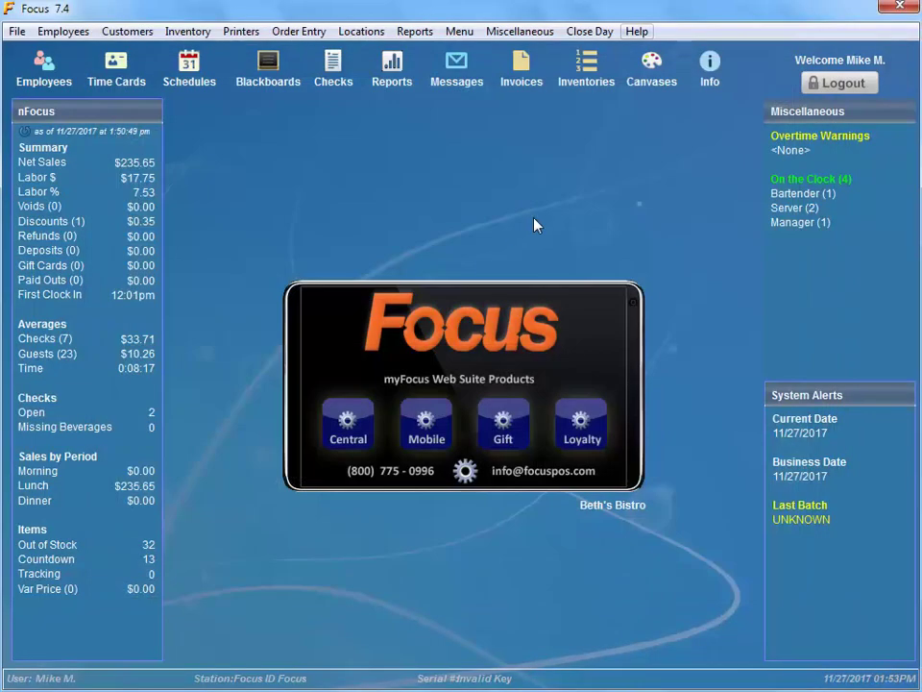
pyautogui.click(650, 66)
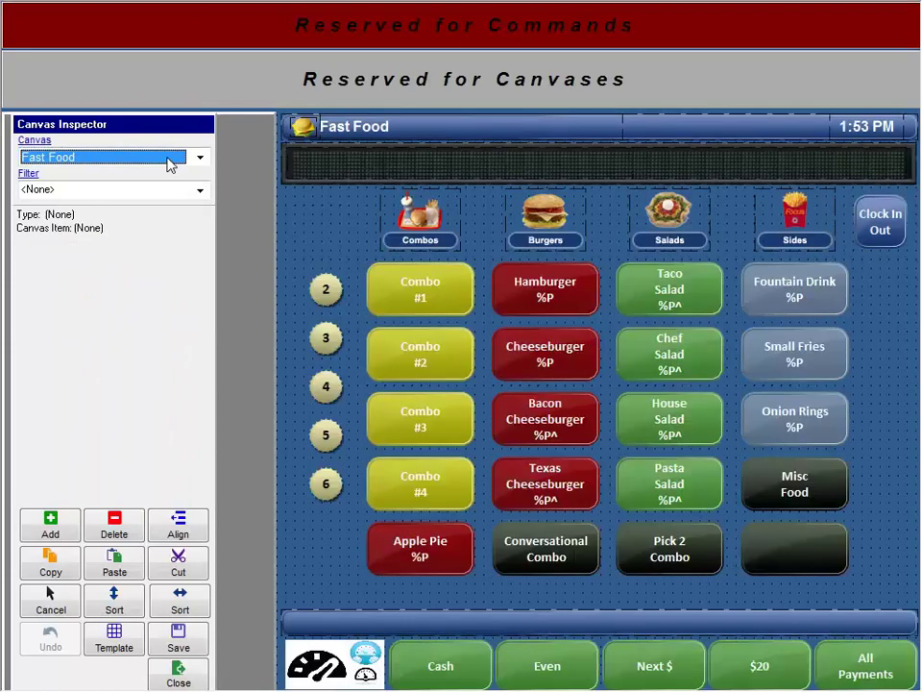
# Step: Check the caption shortcut codes, then delete the 'Fast Food' title label's caption
pyautogui.click(356, 127)
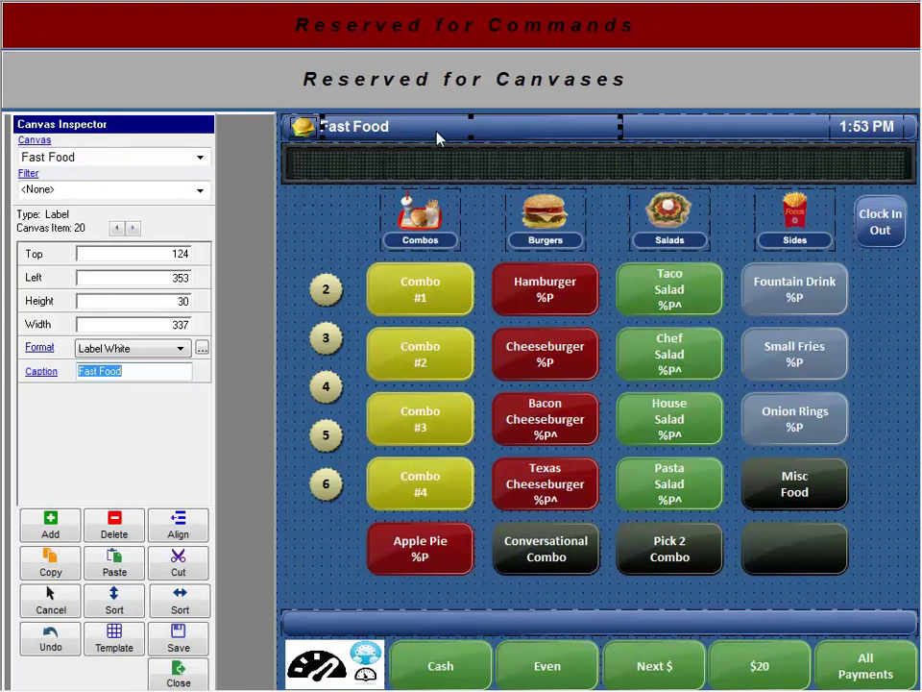
pyautogui.click(42, 372)
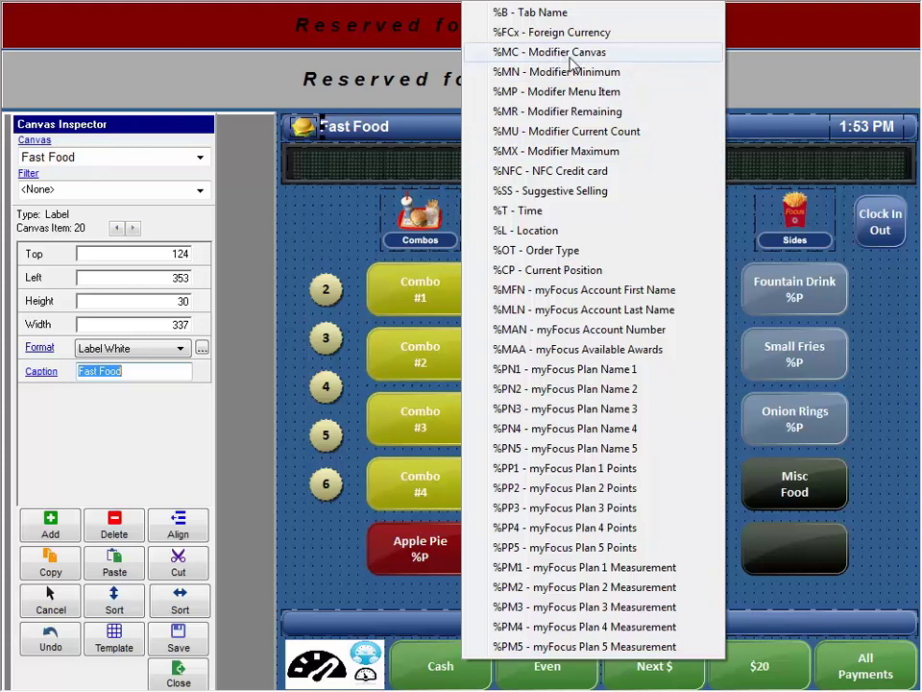
pyautogui.click(365, 137)
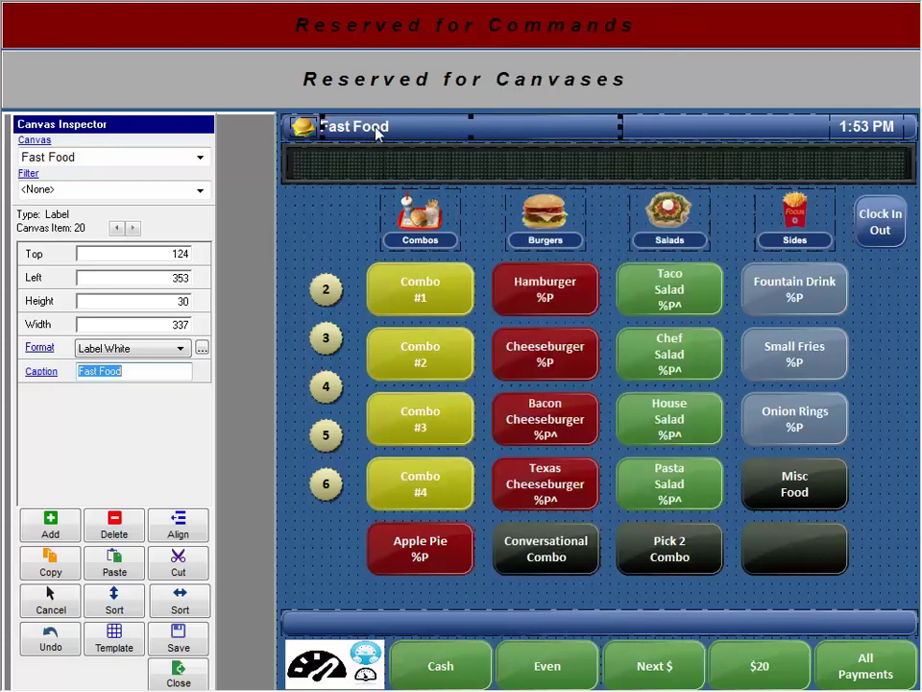
pyautogui.press('Delete')
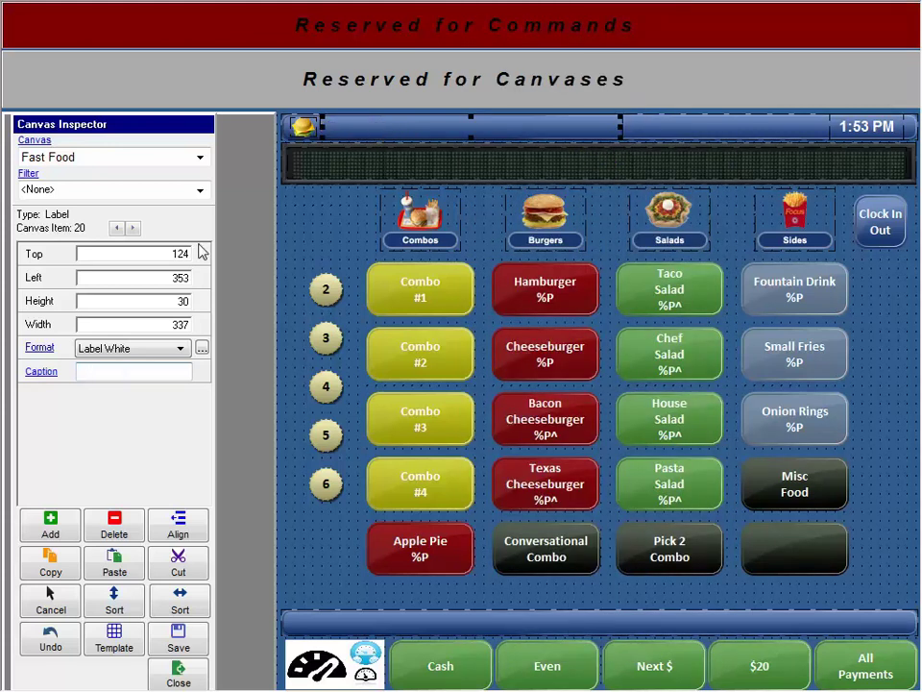
# Step: Set the Fast Food title label's caption to %MC, the Modifier Canvas code
pyautogui.click(41, 374)
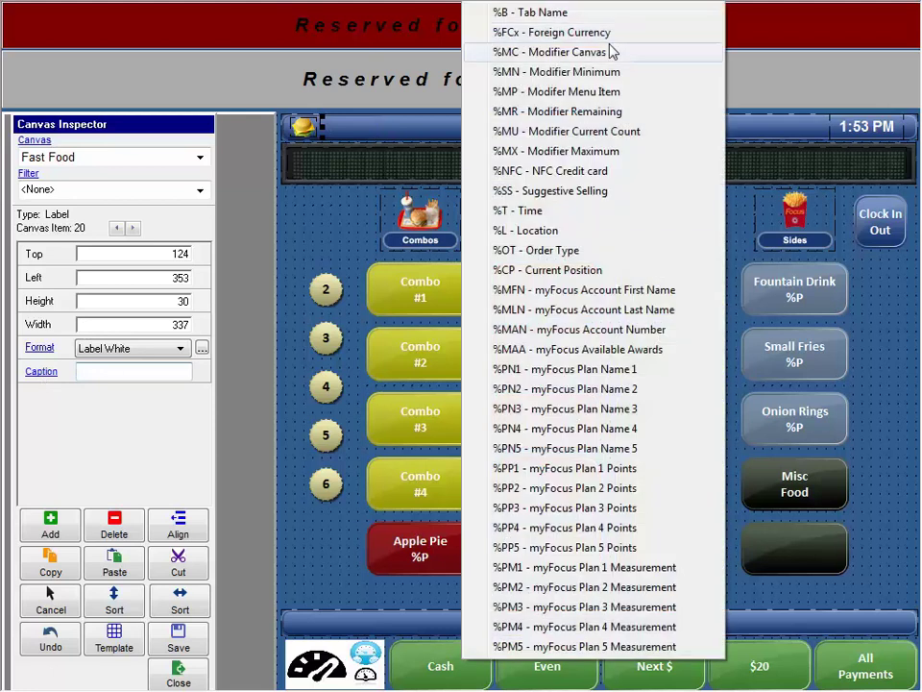
pyautogui.click(576, 53)
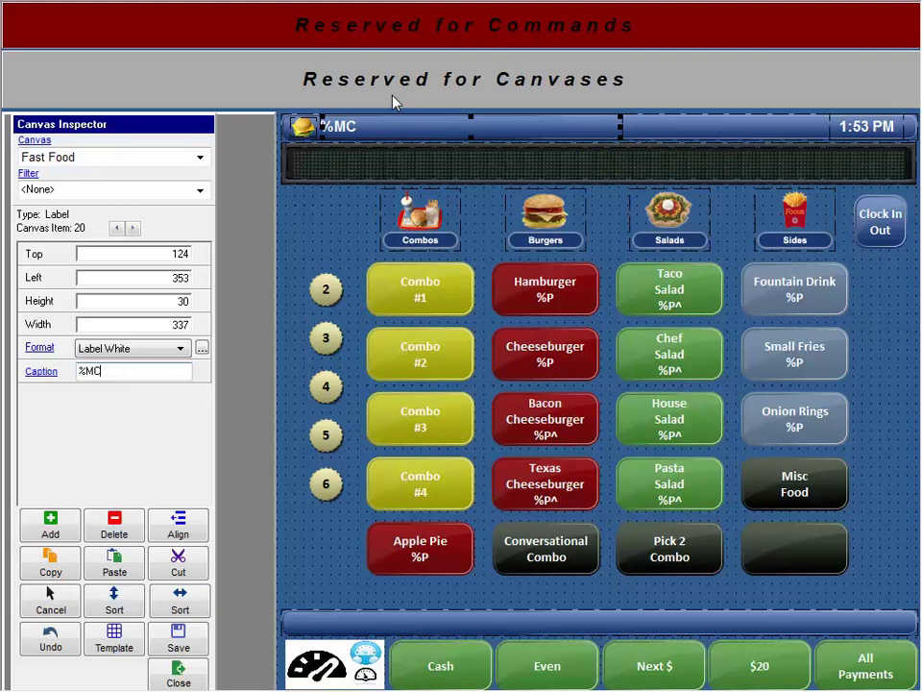
pyautogui.click(853, 125)
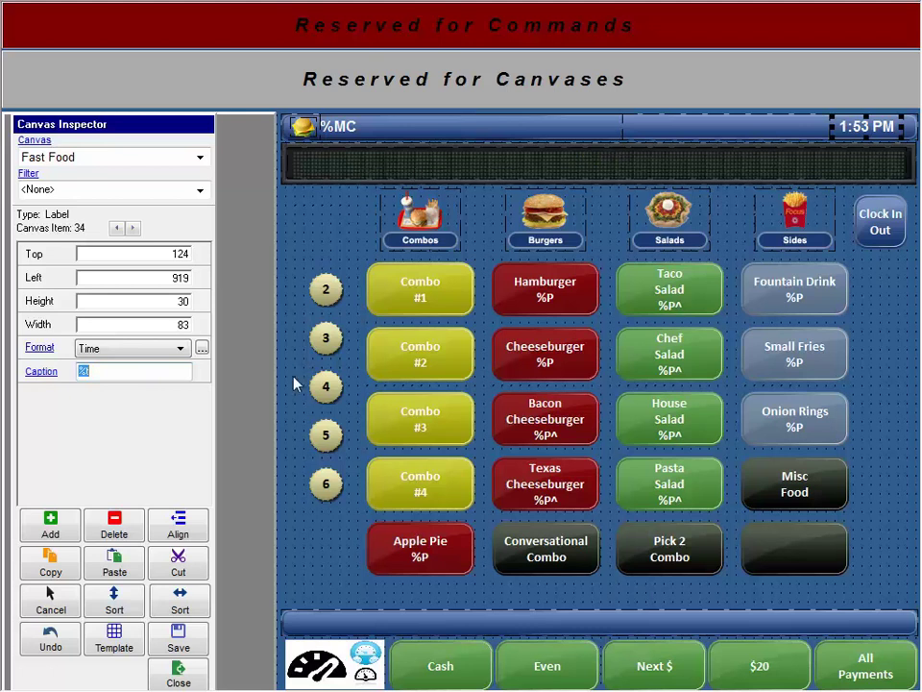
# Step: Exit the canvas editor, log out to order entry, and display the Fast Food menu
pyautogui.click(178, 674)
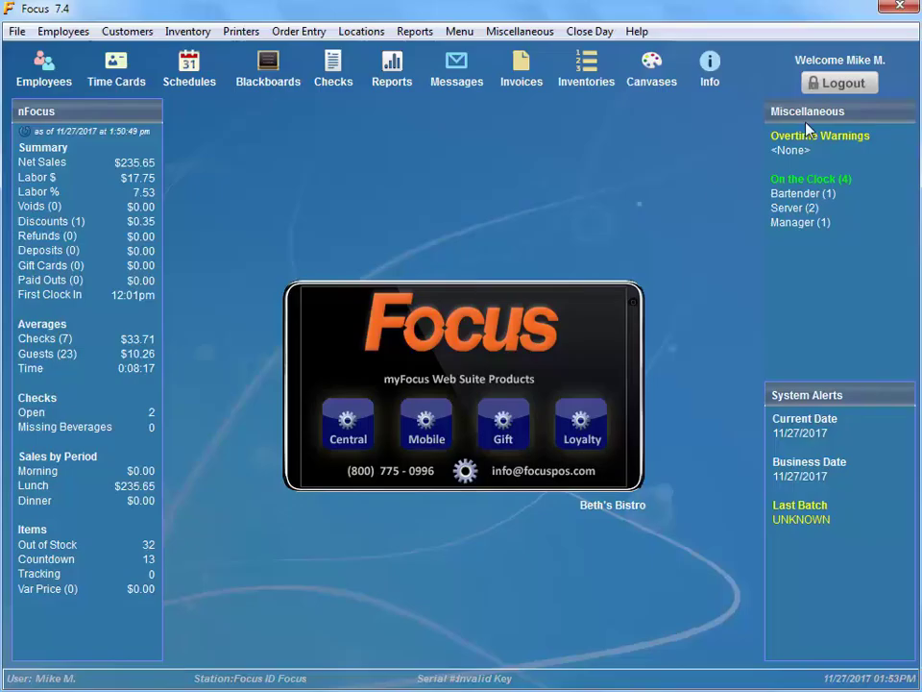
pyautogui.click(842, 83)
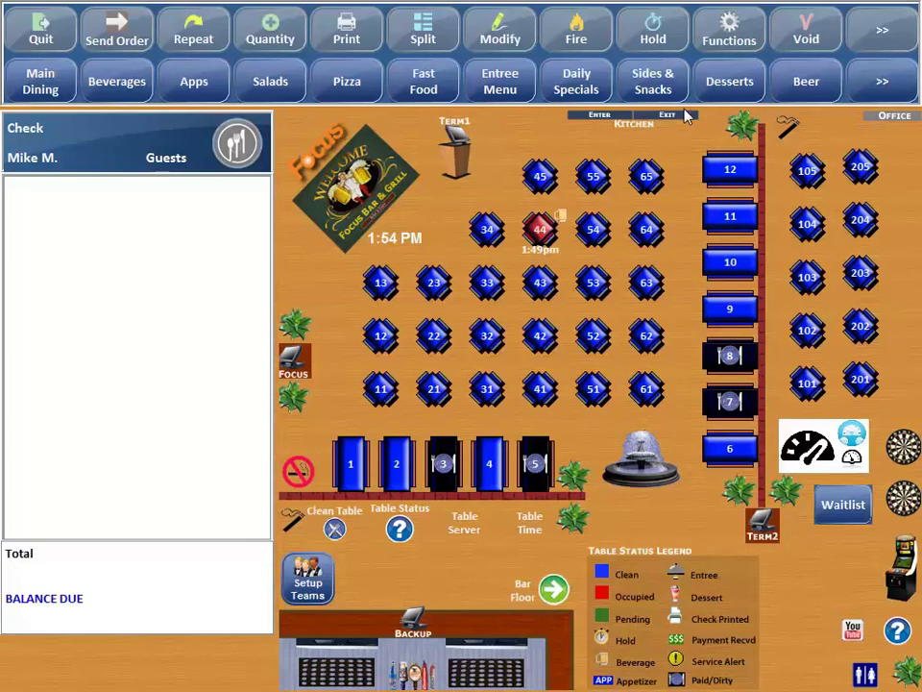
pyautogui.click(428, 92)
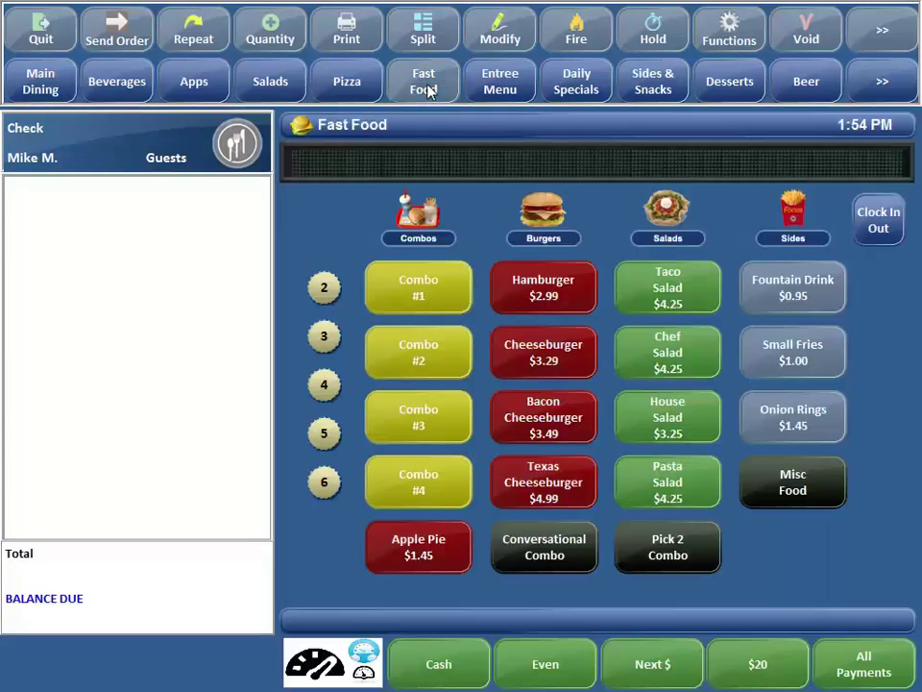